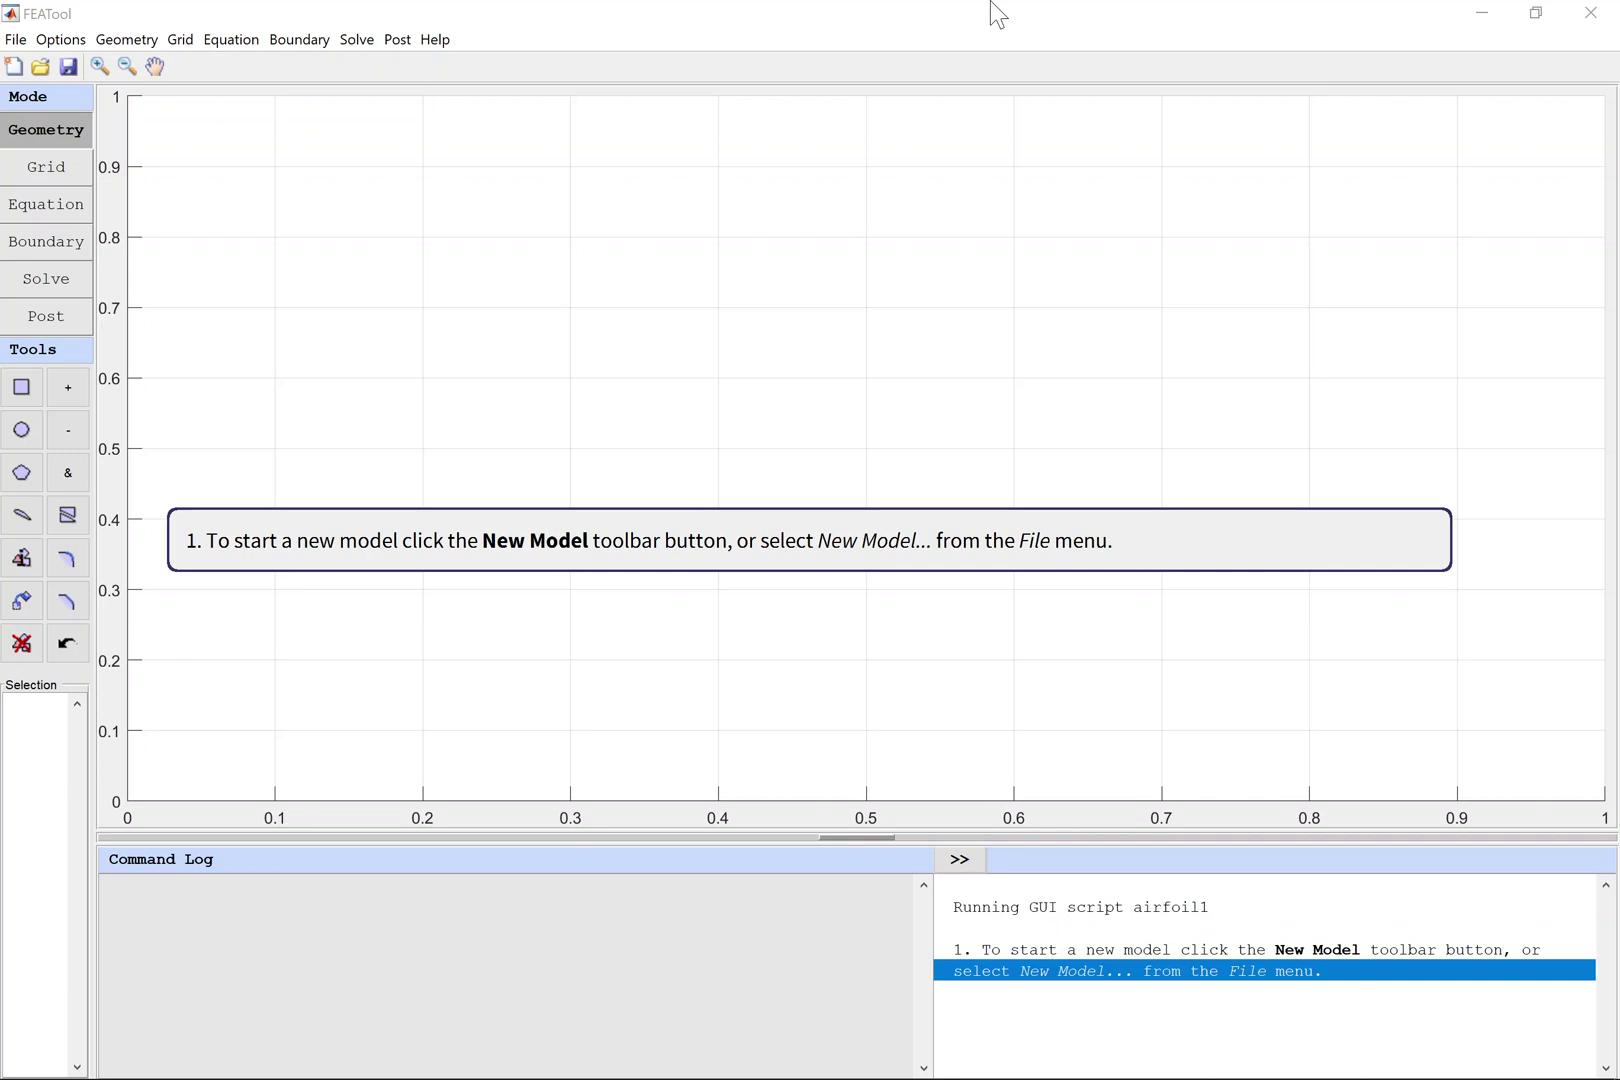
# Start a new Poisson Equation model with dependent variable phi and create a NACA airfoil with resolution 100
pyautogui.click(990, 2)
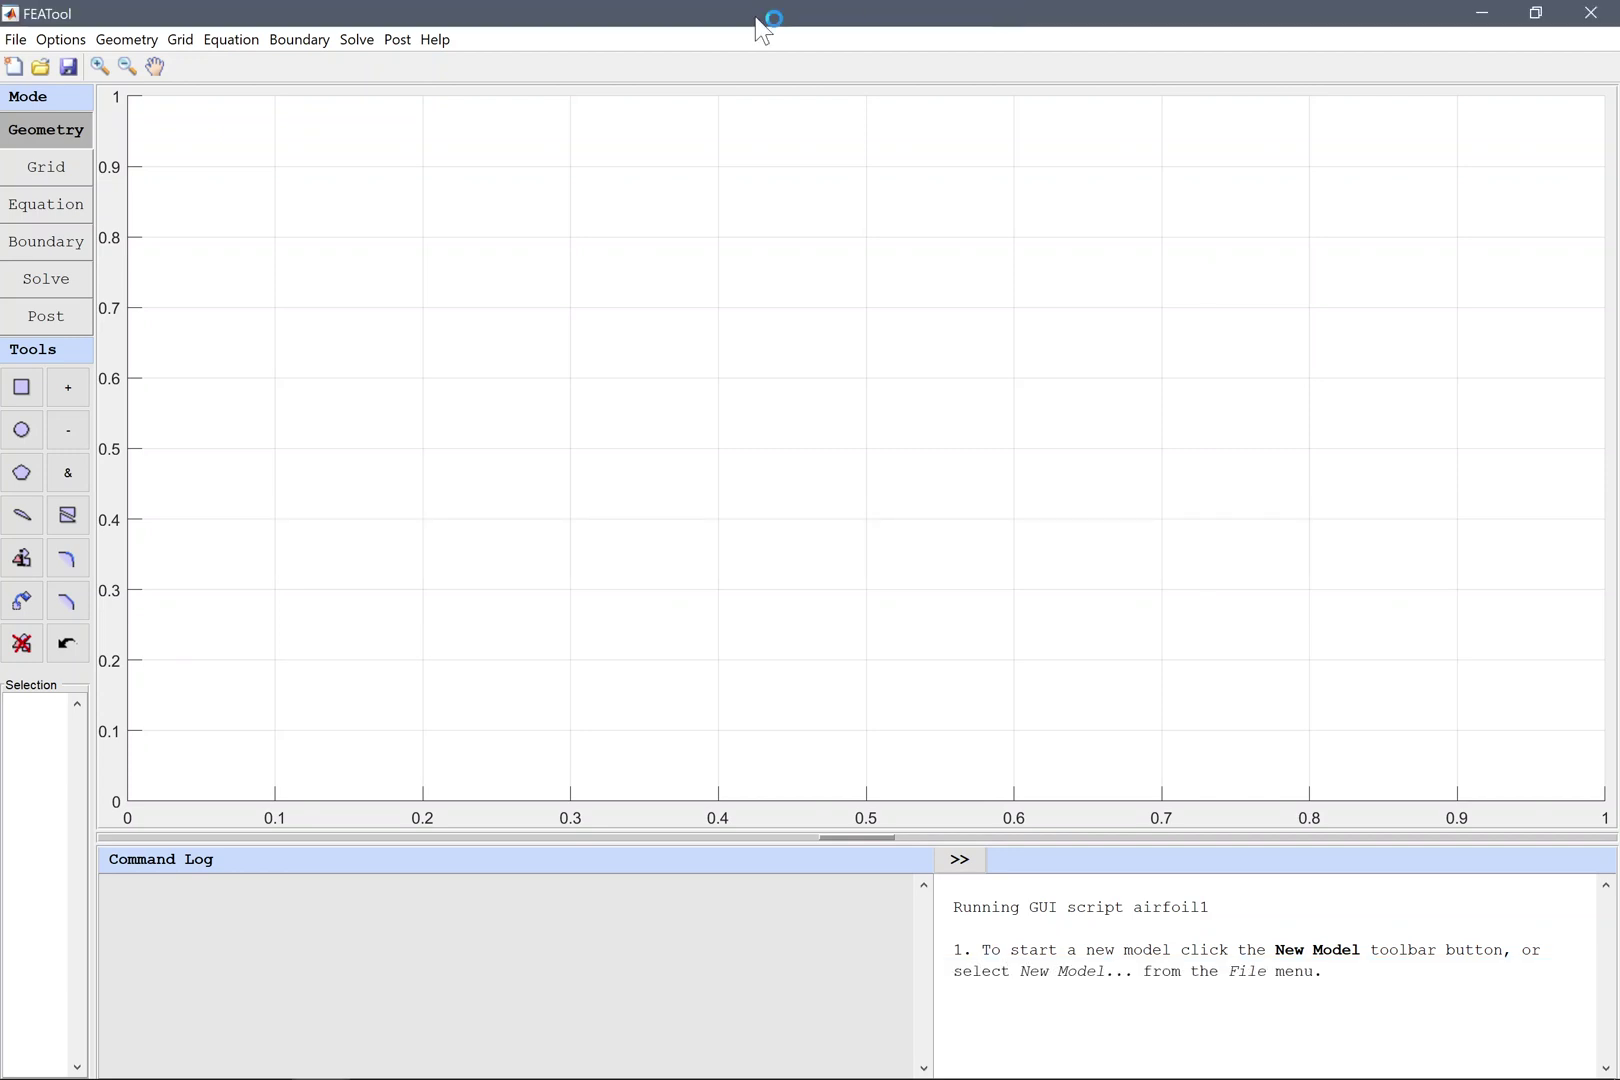
pyautogui.click(14, 67)
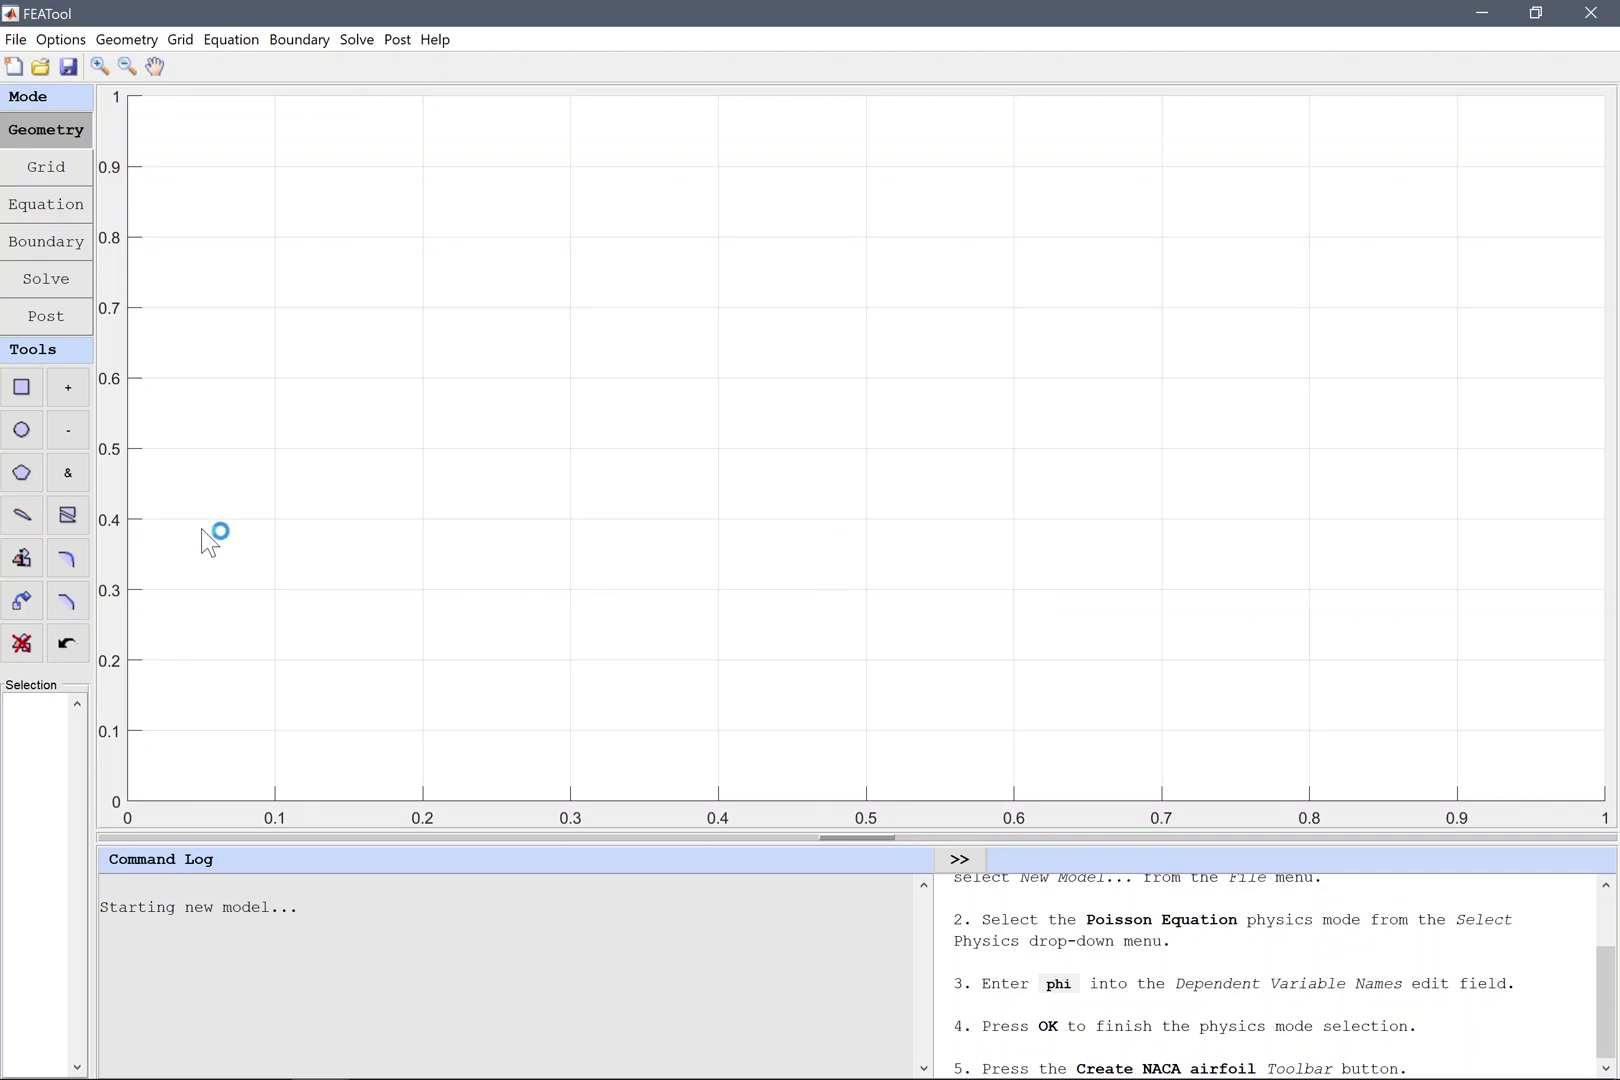
pyautogui.click(30, 525)
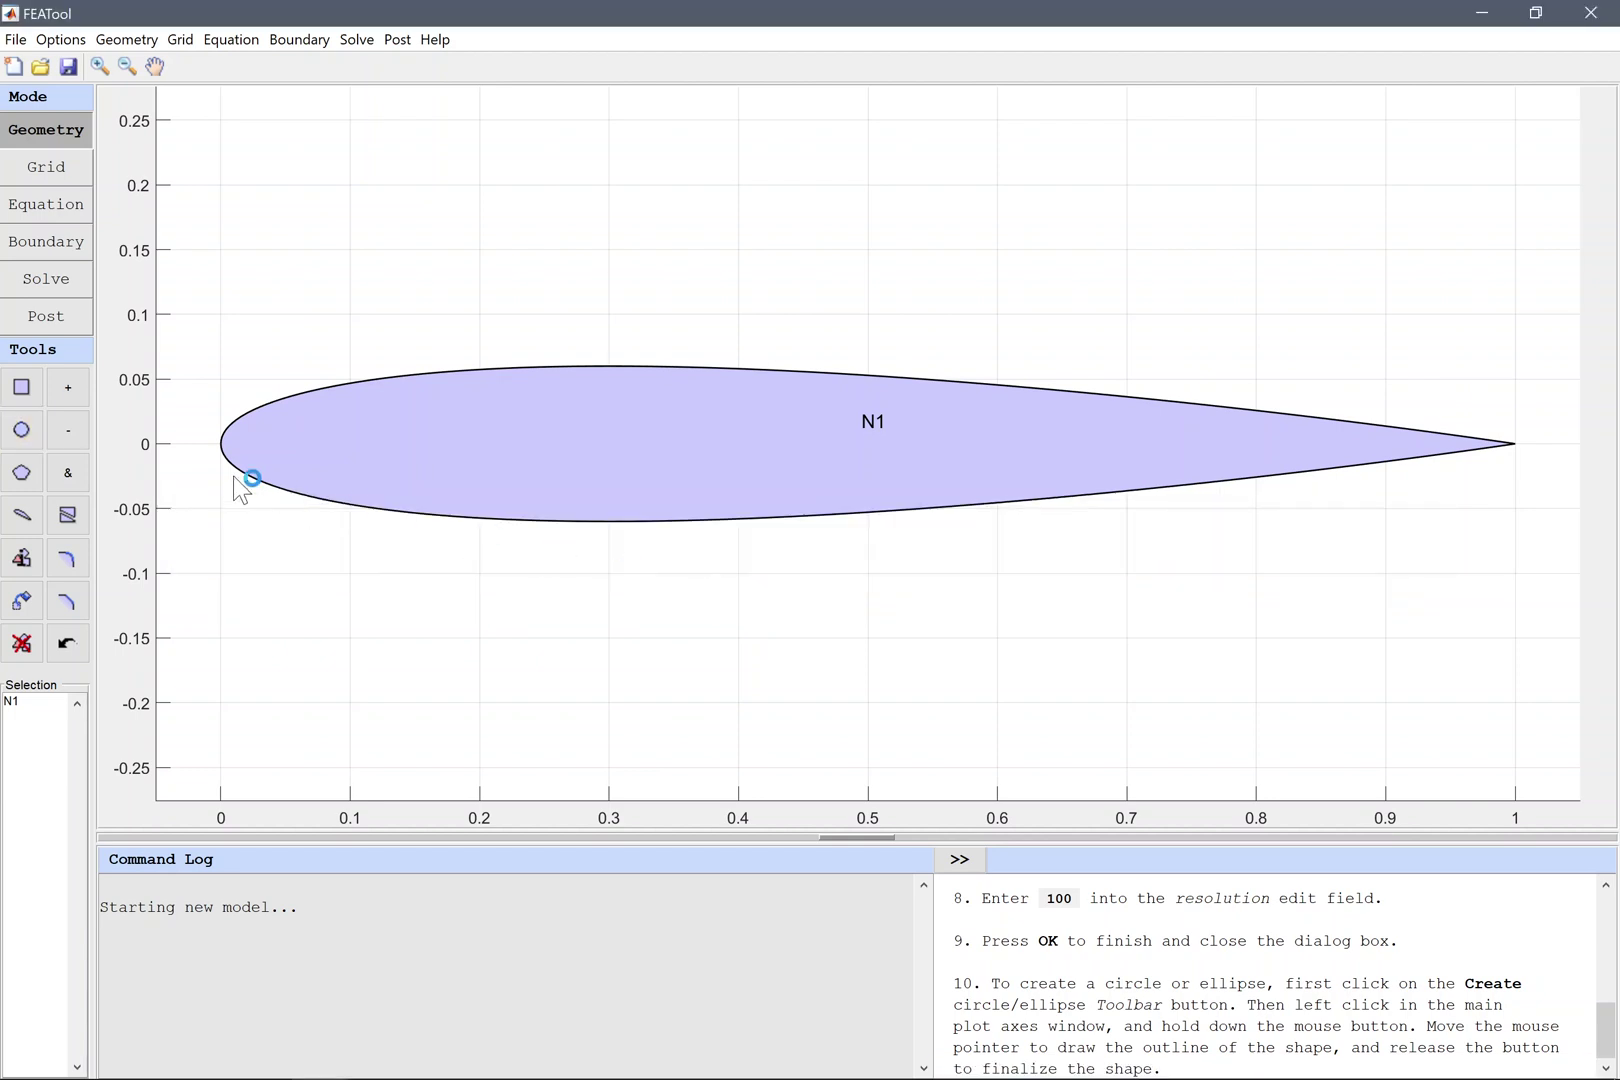
# Draw an ellipse around the airfoil, set its center to 0.5 0 and both radii to 1.5, and subtract the airfoil from it
pyautogui.click(22, 432)
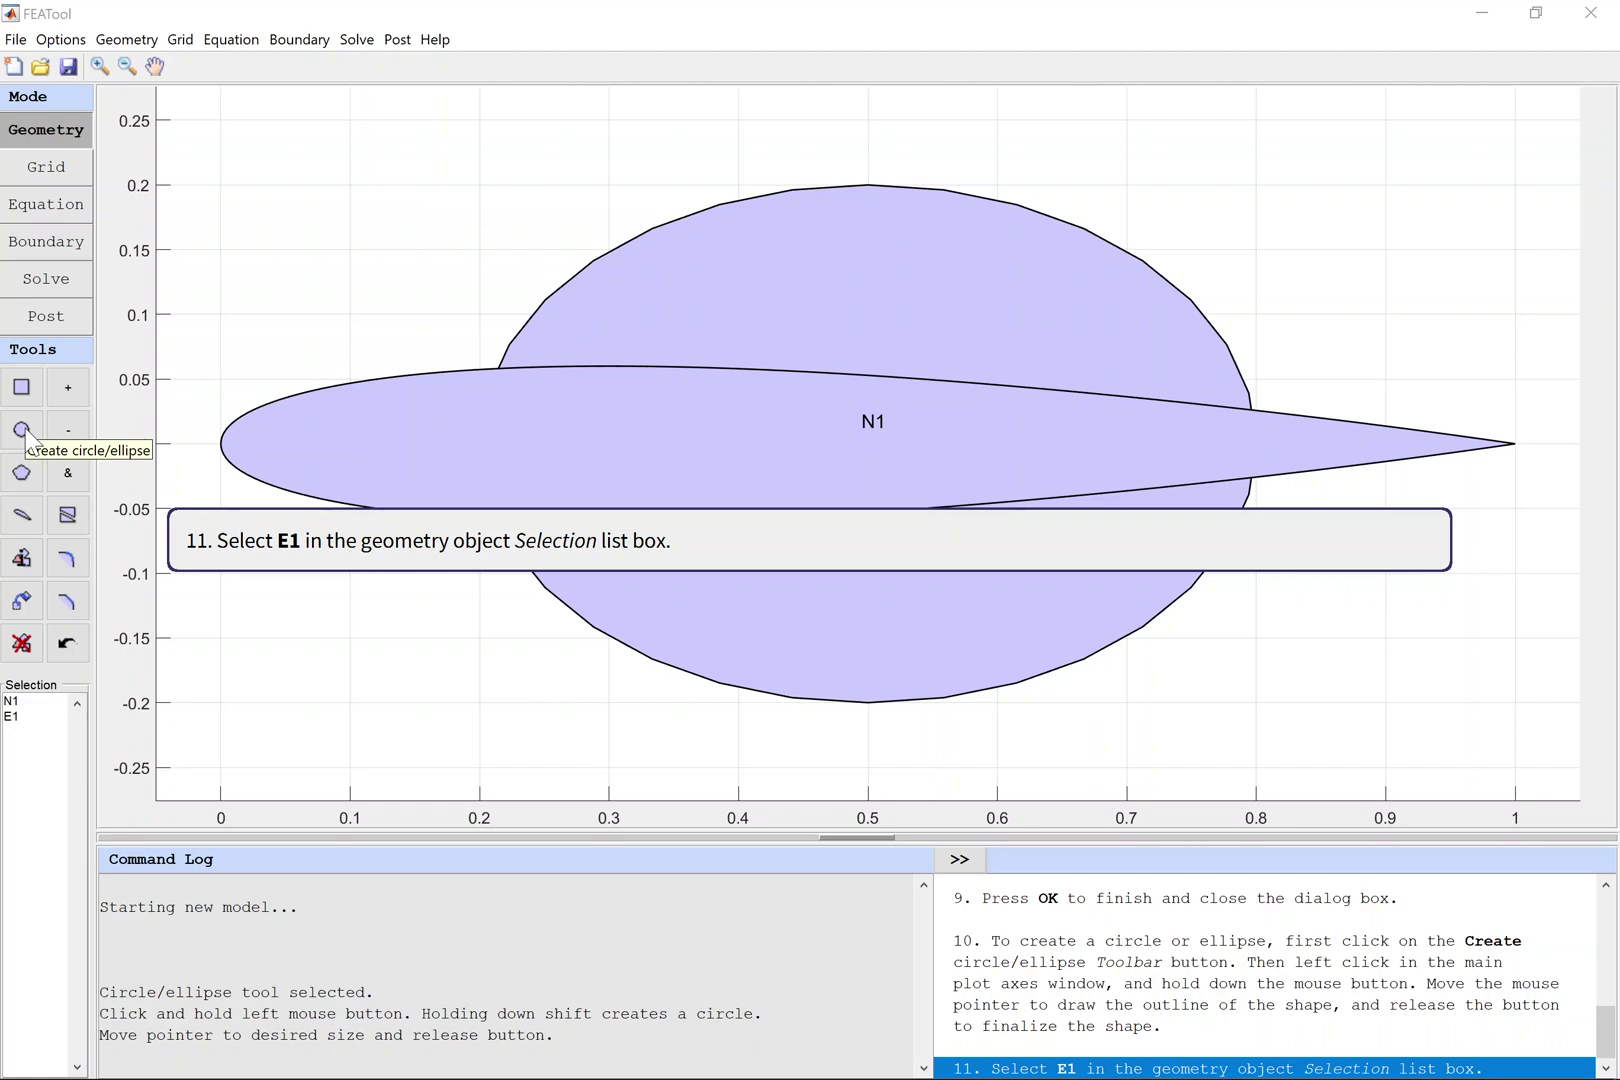
pyautogui.click(48, 712)
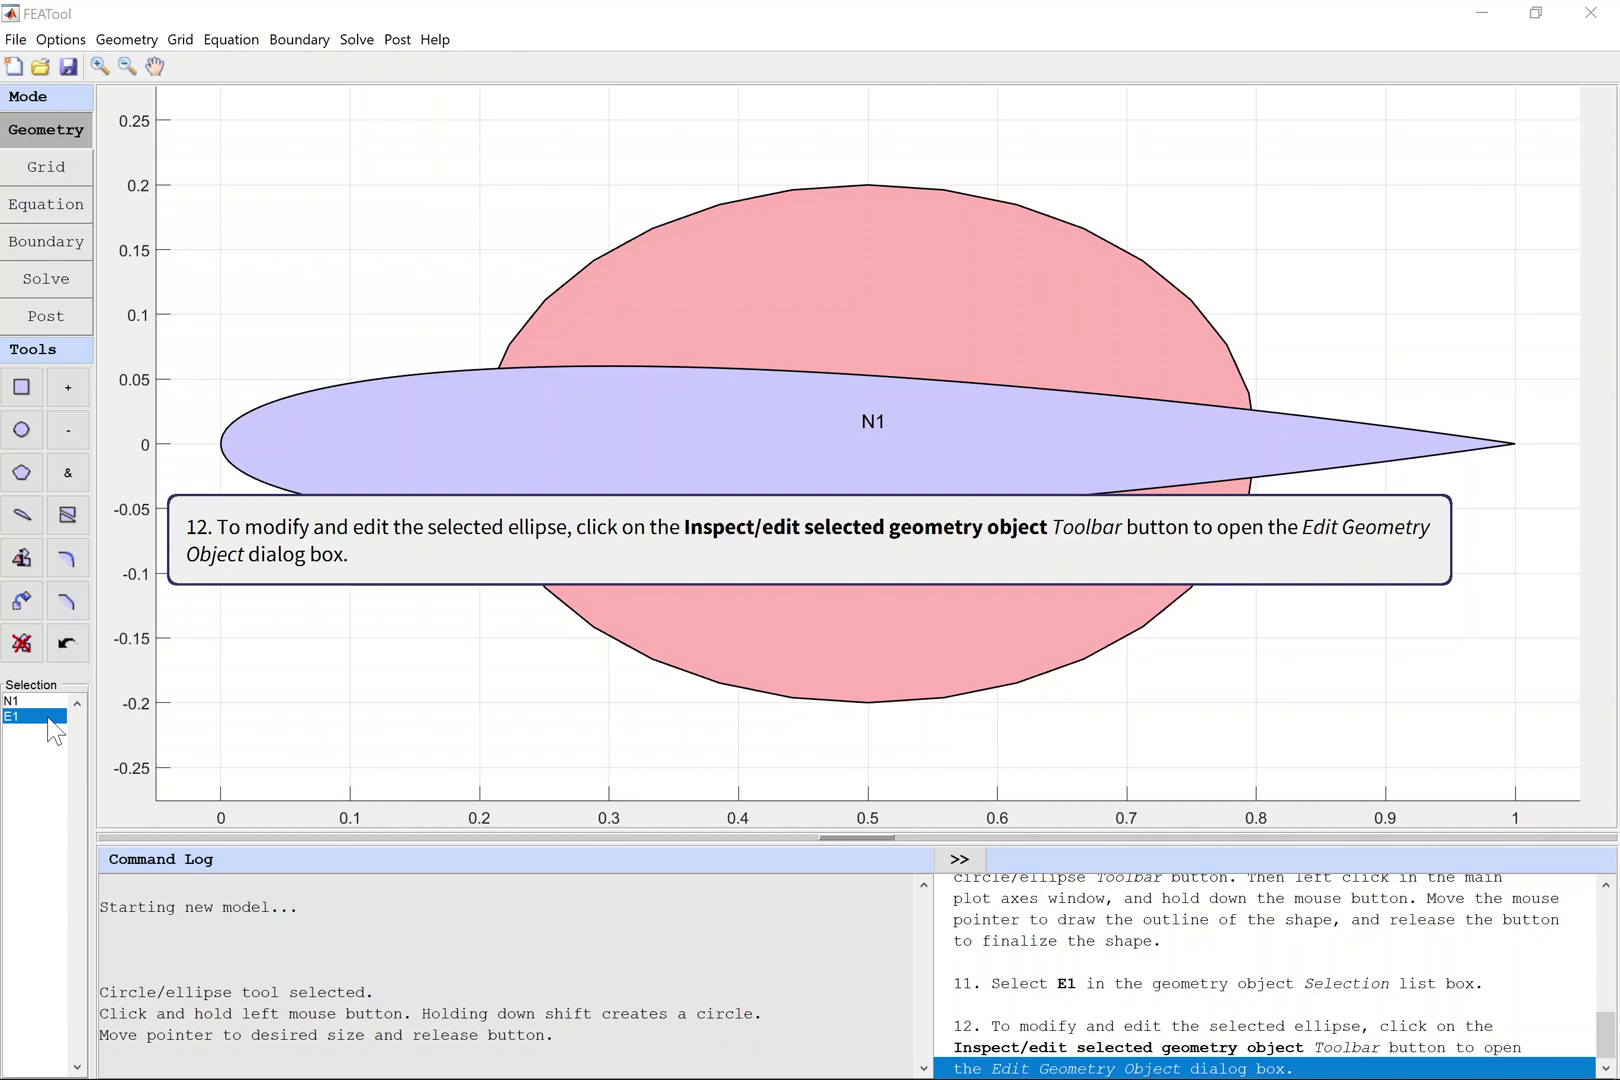
pyautogui.click(24, 560)
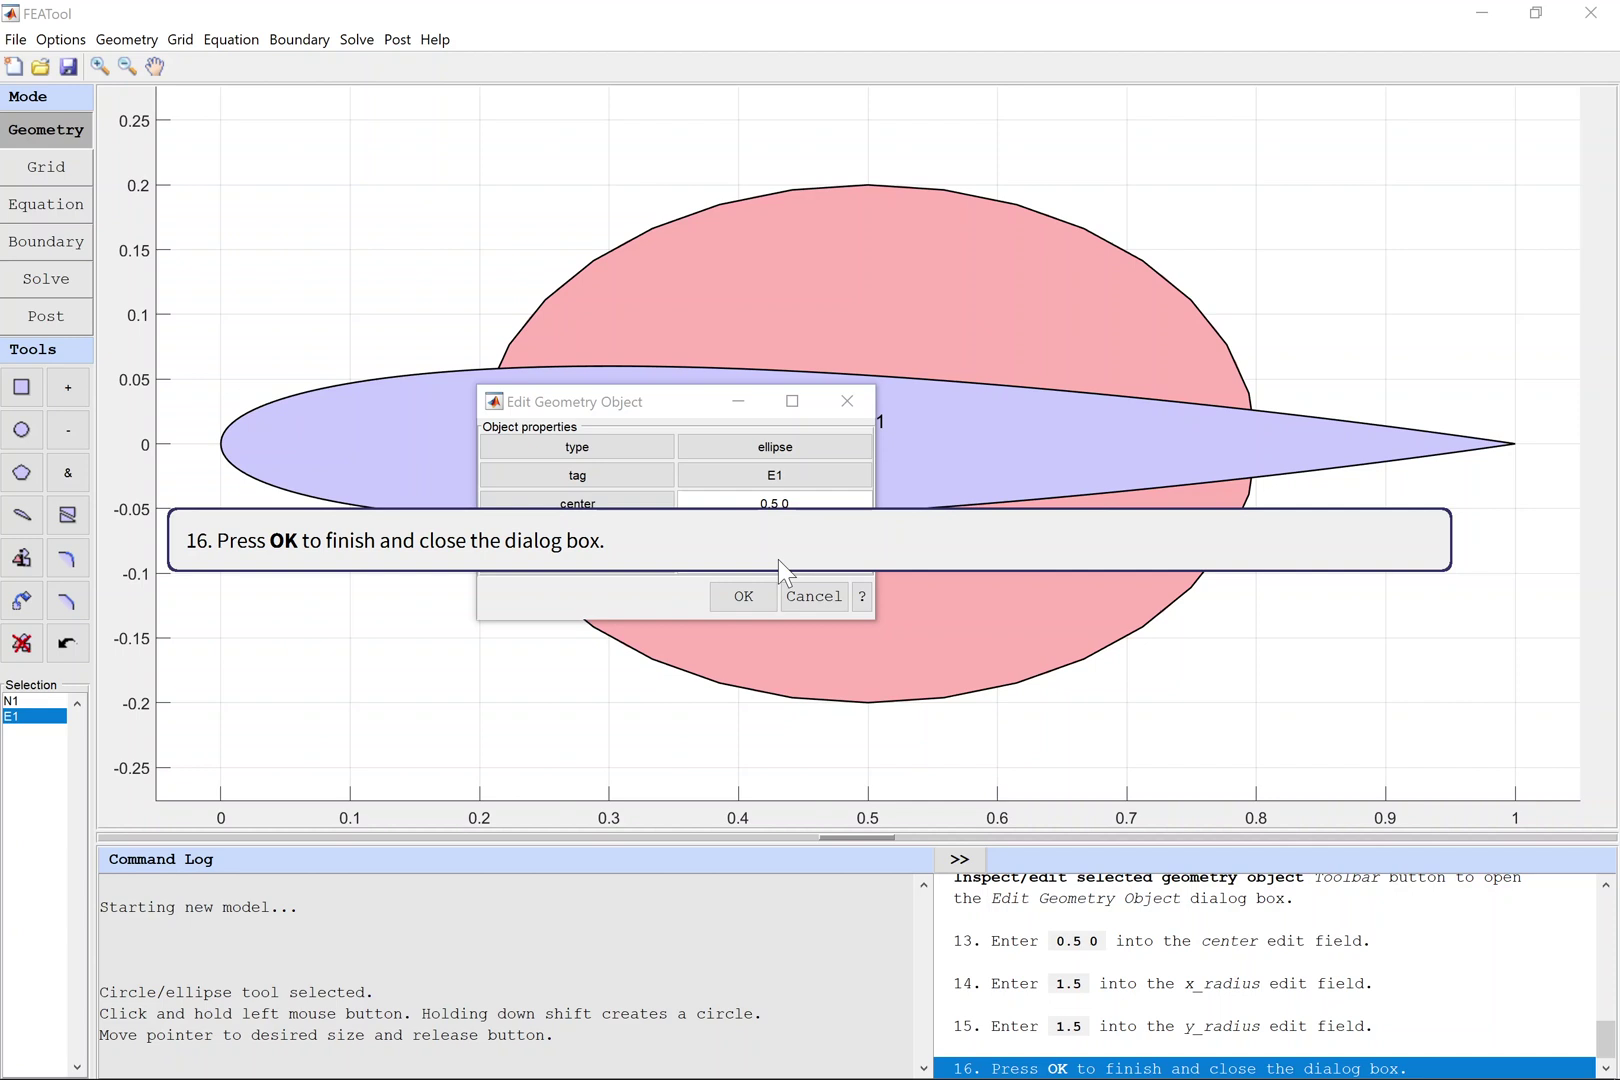
pyautogui.click(743, 596)
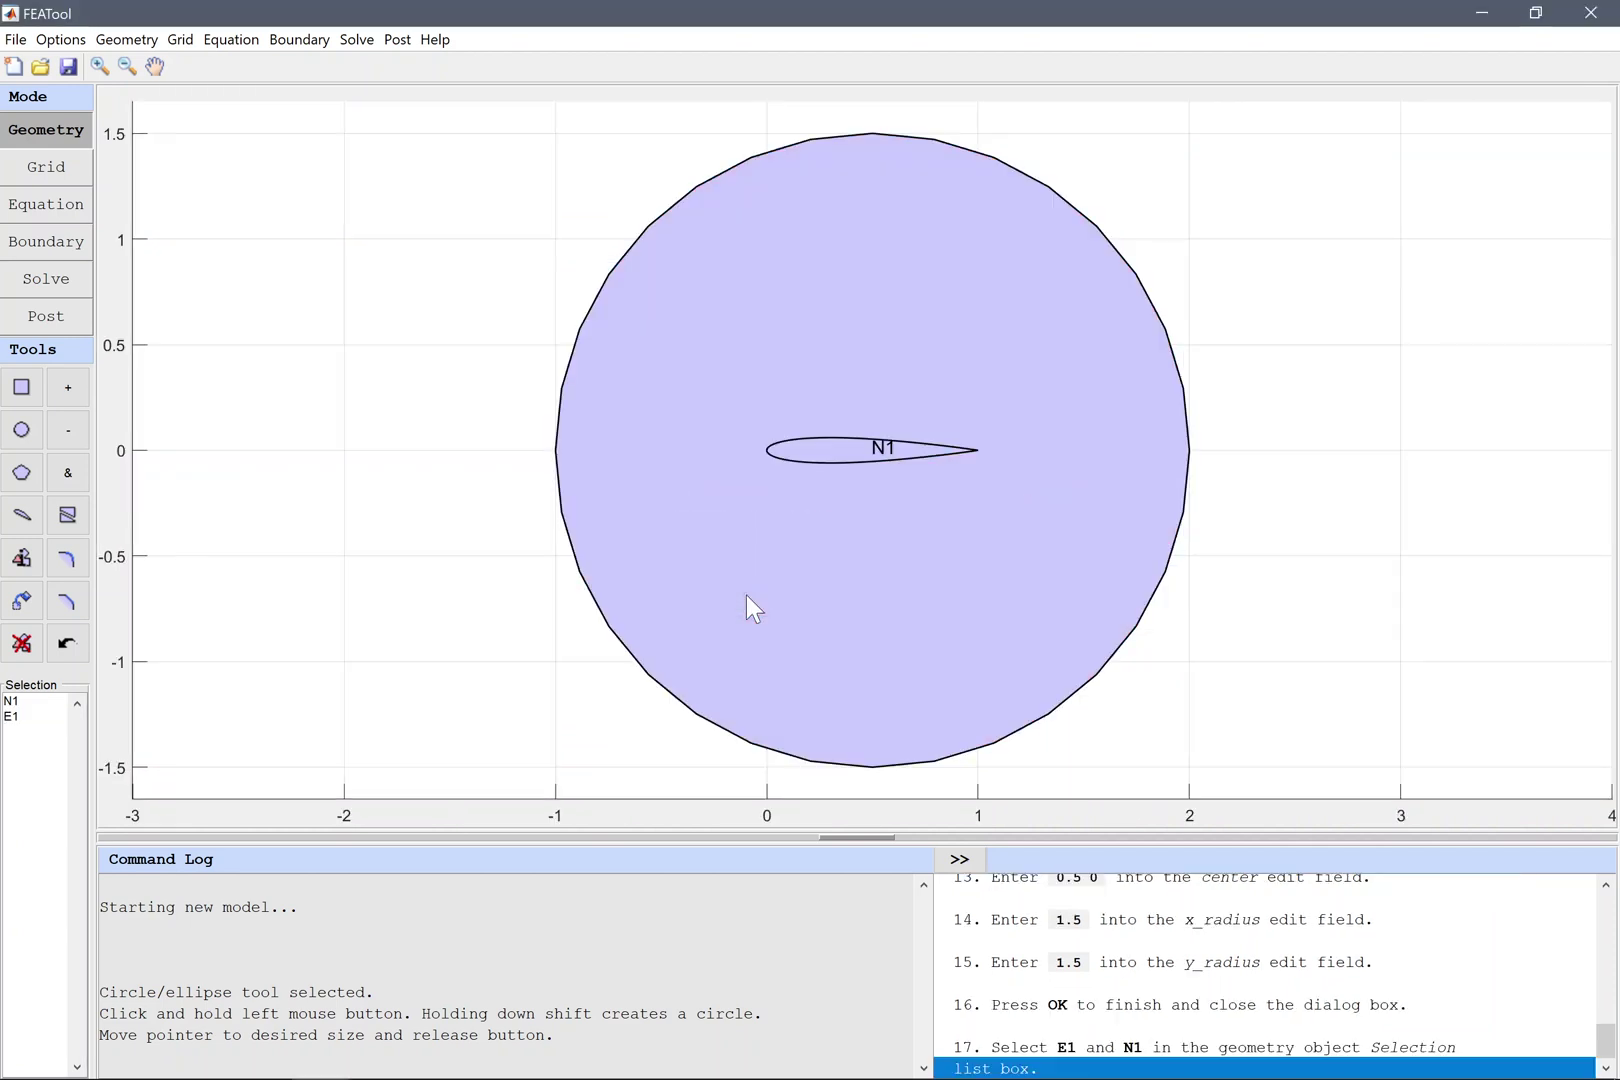
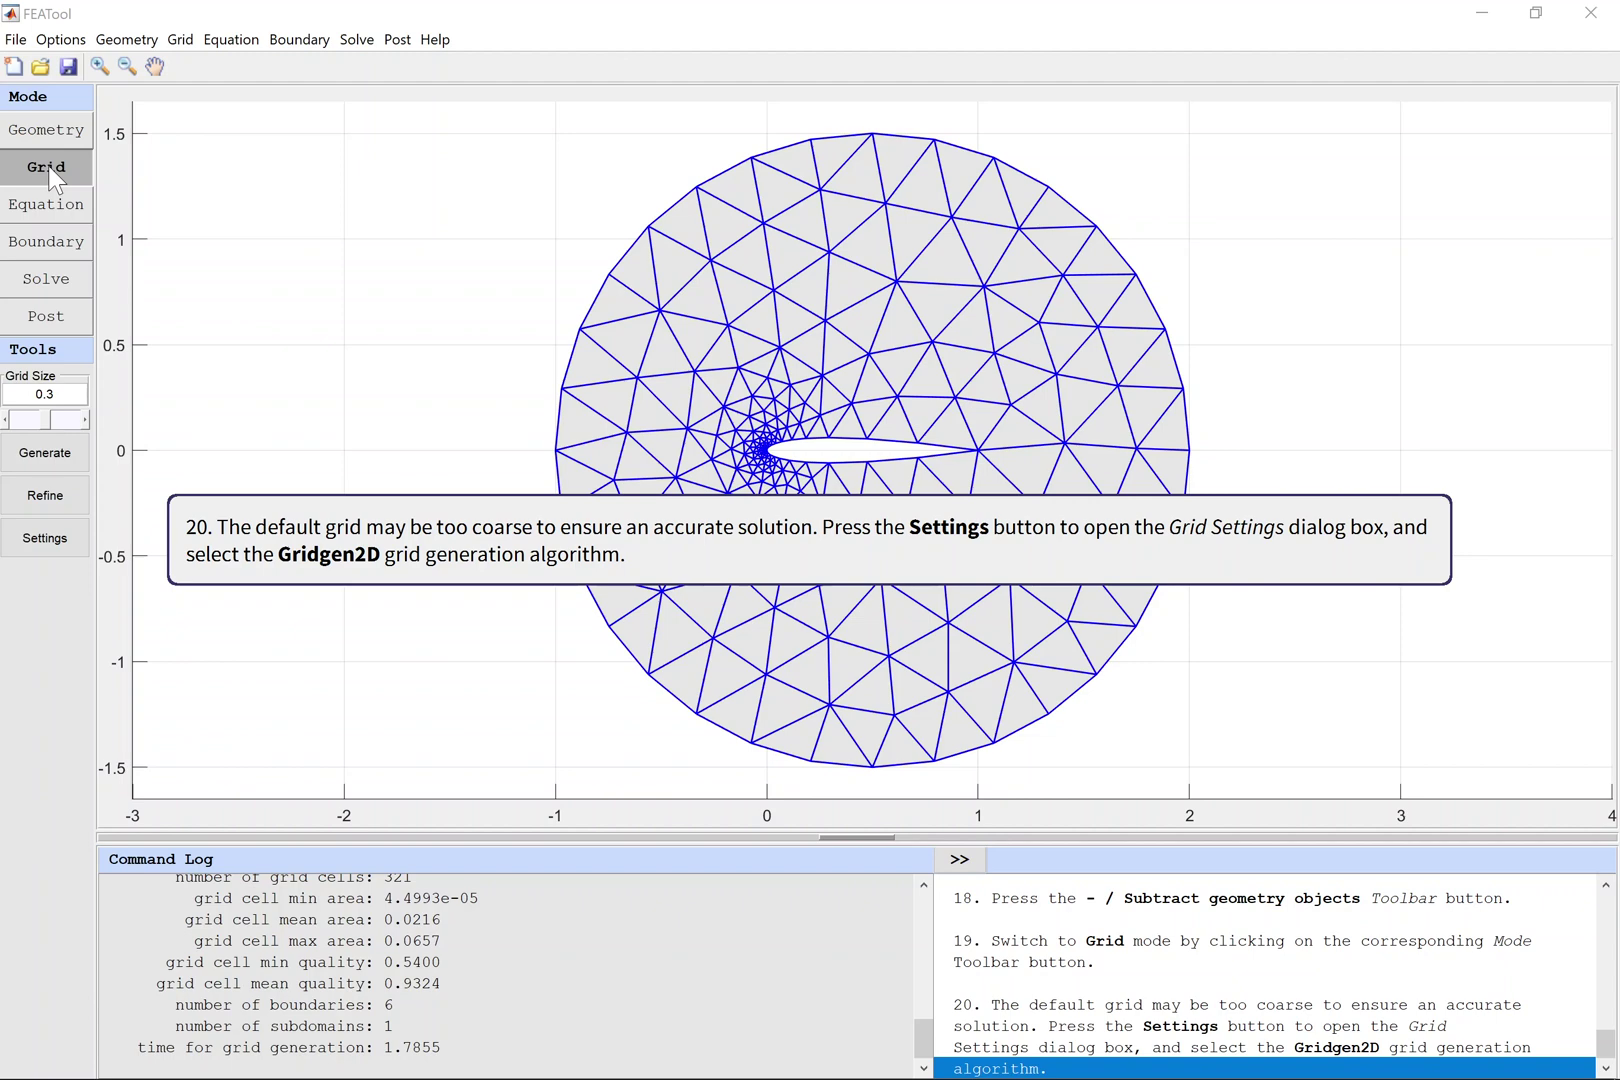
# Generate the grid with the Gridgen2D algorithm, boundary grid sizes [0.3 0.3 0.3 0.3 0.05 0.05] and boundary layers enabled
pyautogui.click(51, 538)
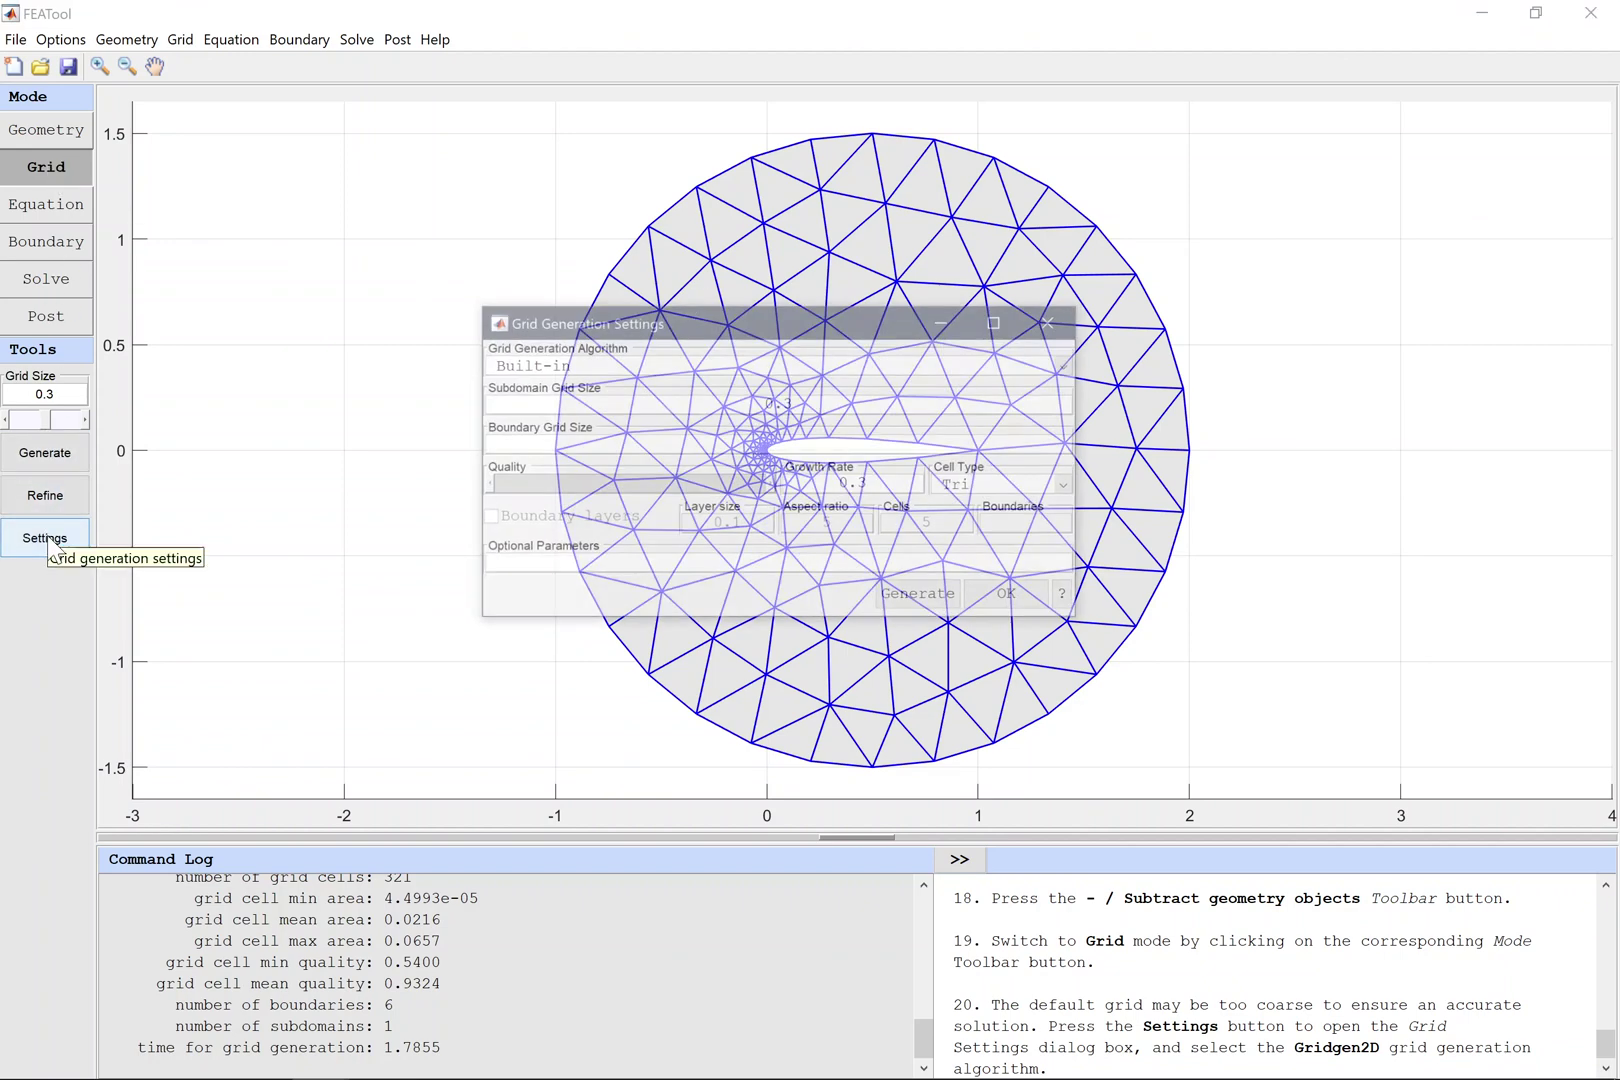
pyautogui.click(783, 358)
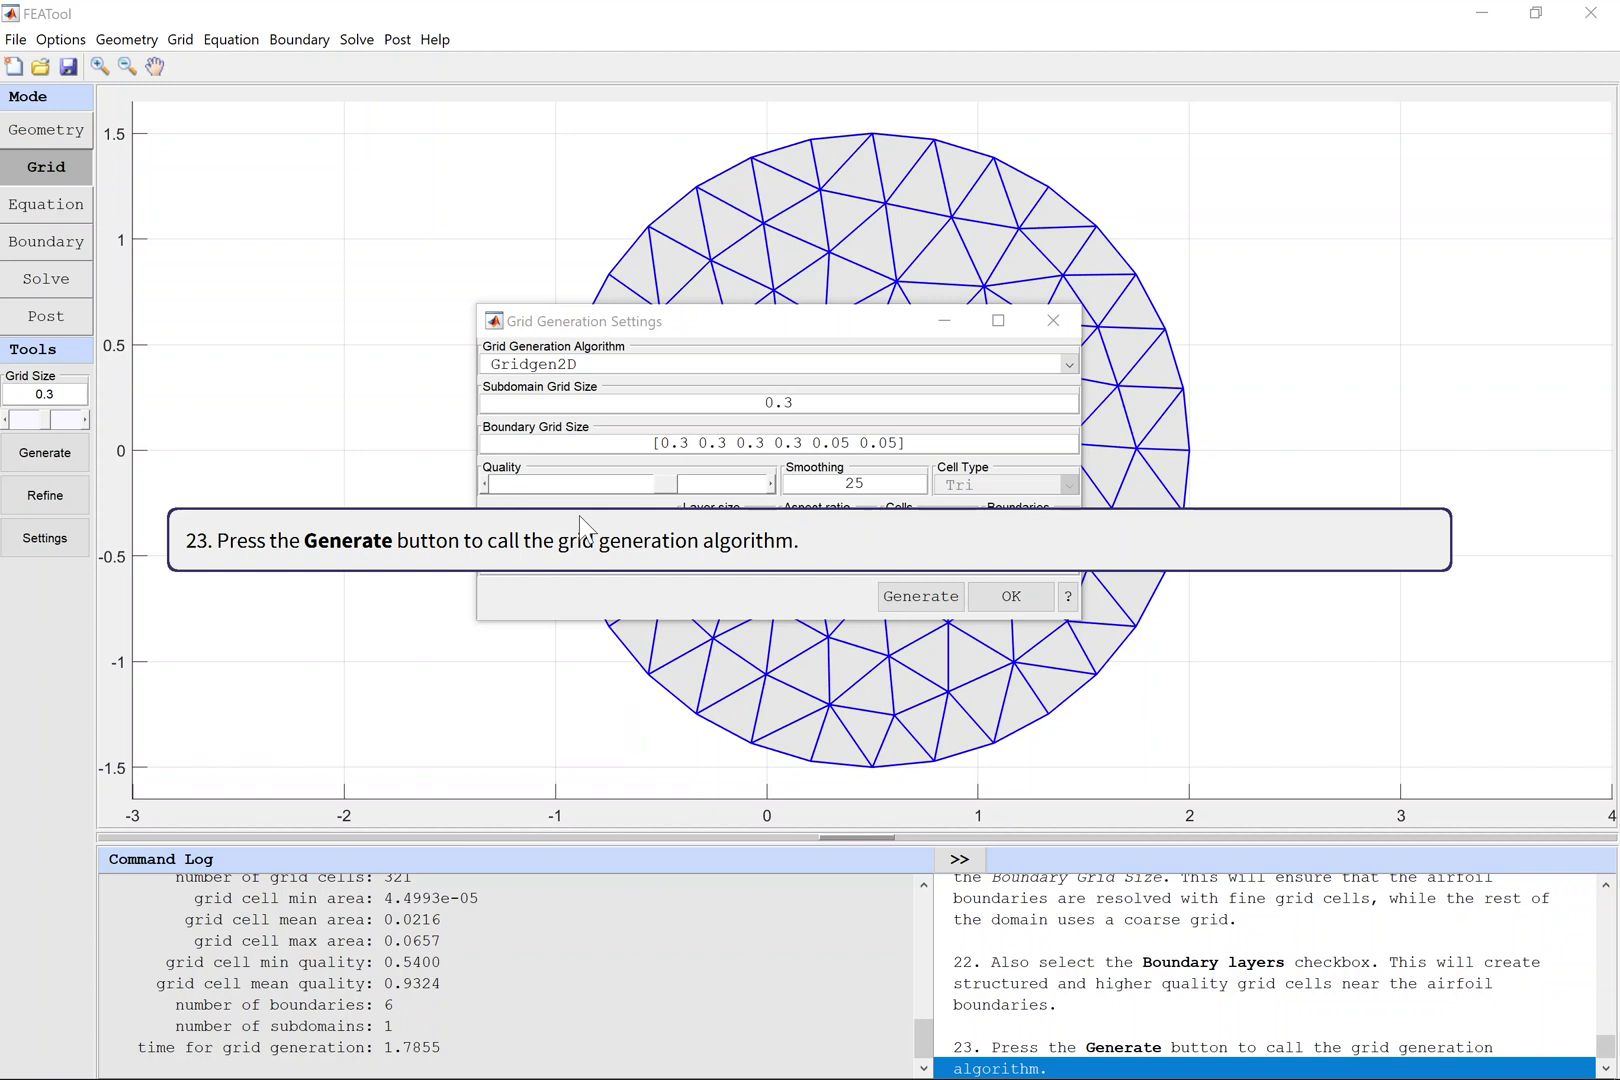
pyautogui.click(922, 595)
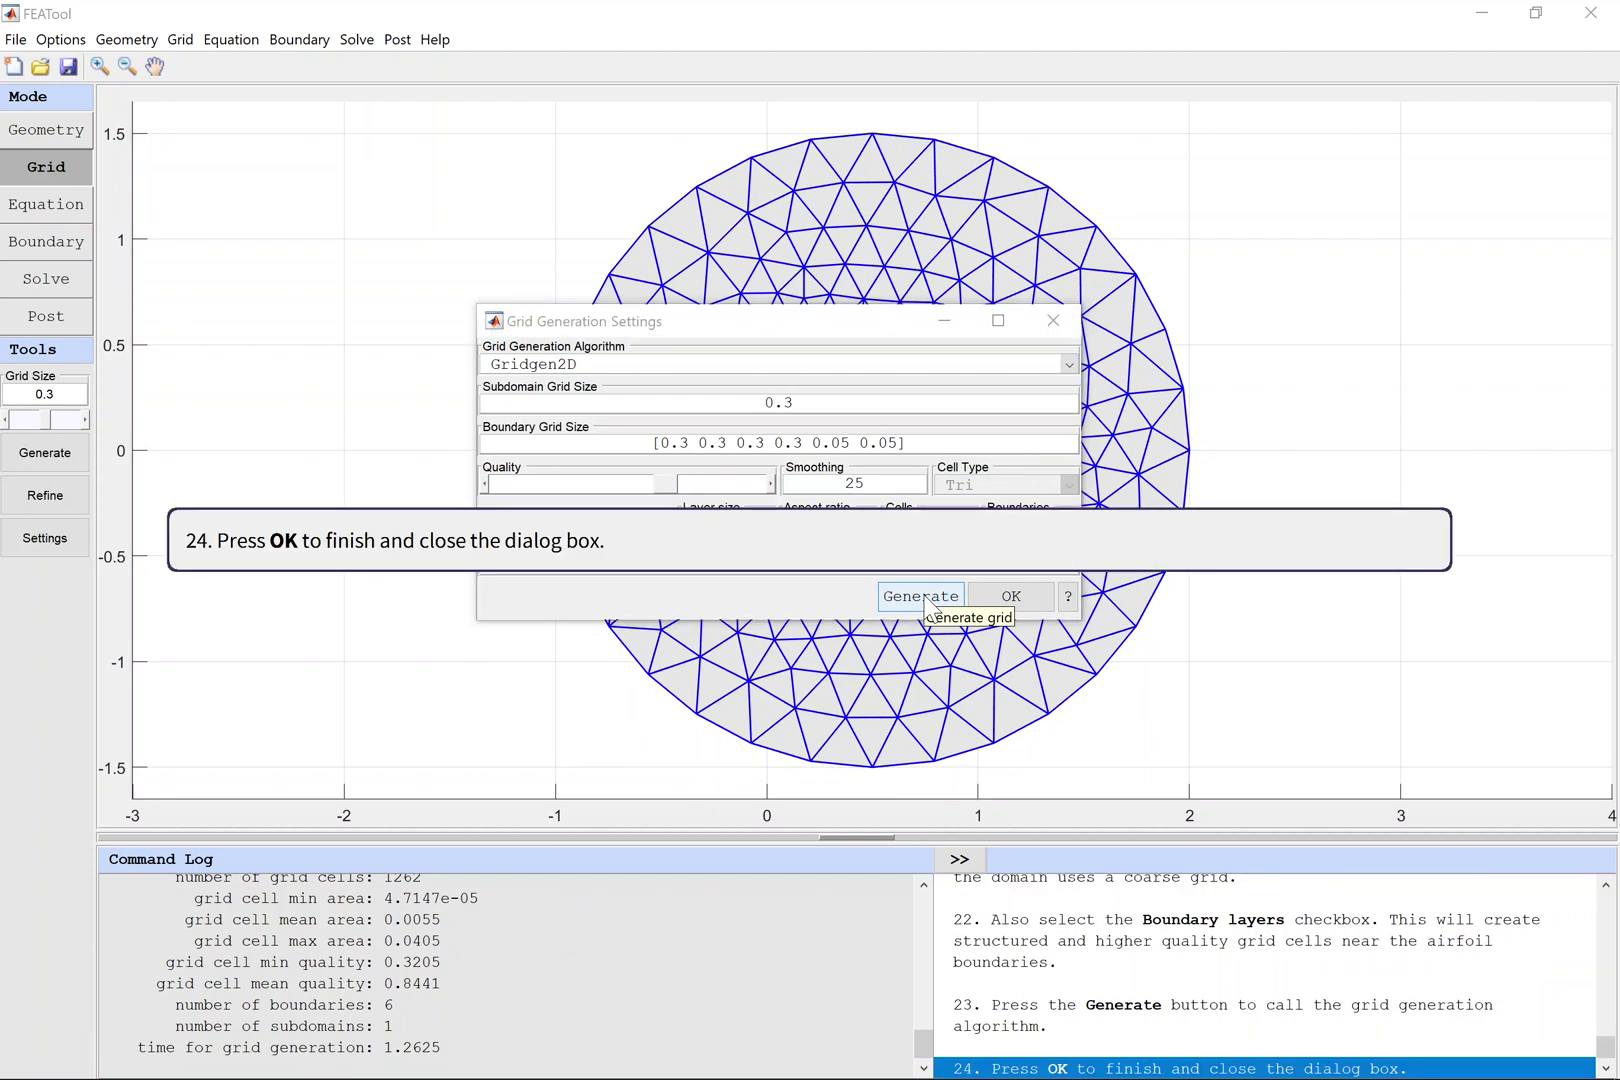
pyautogui.click(1010, 597)
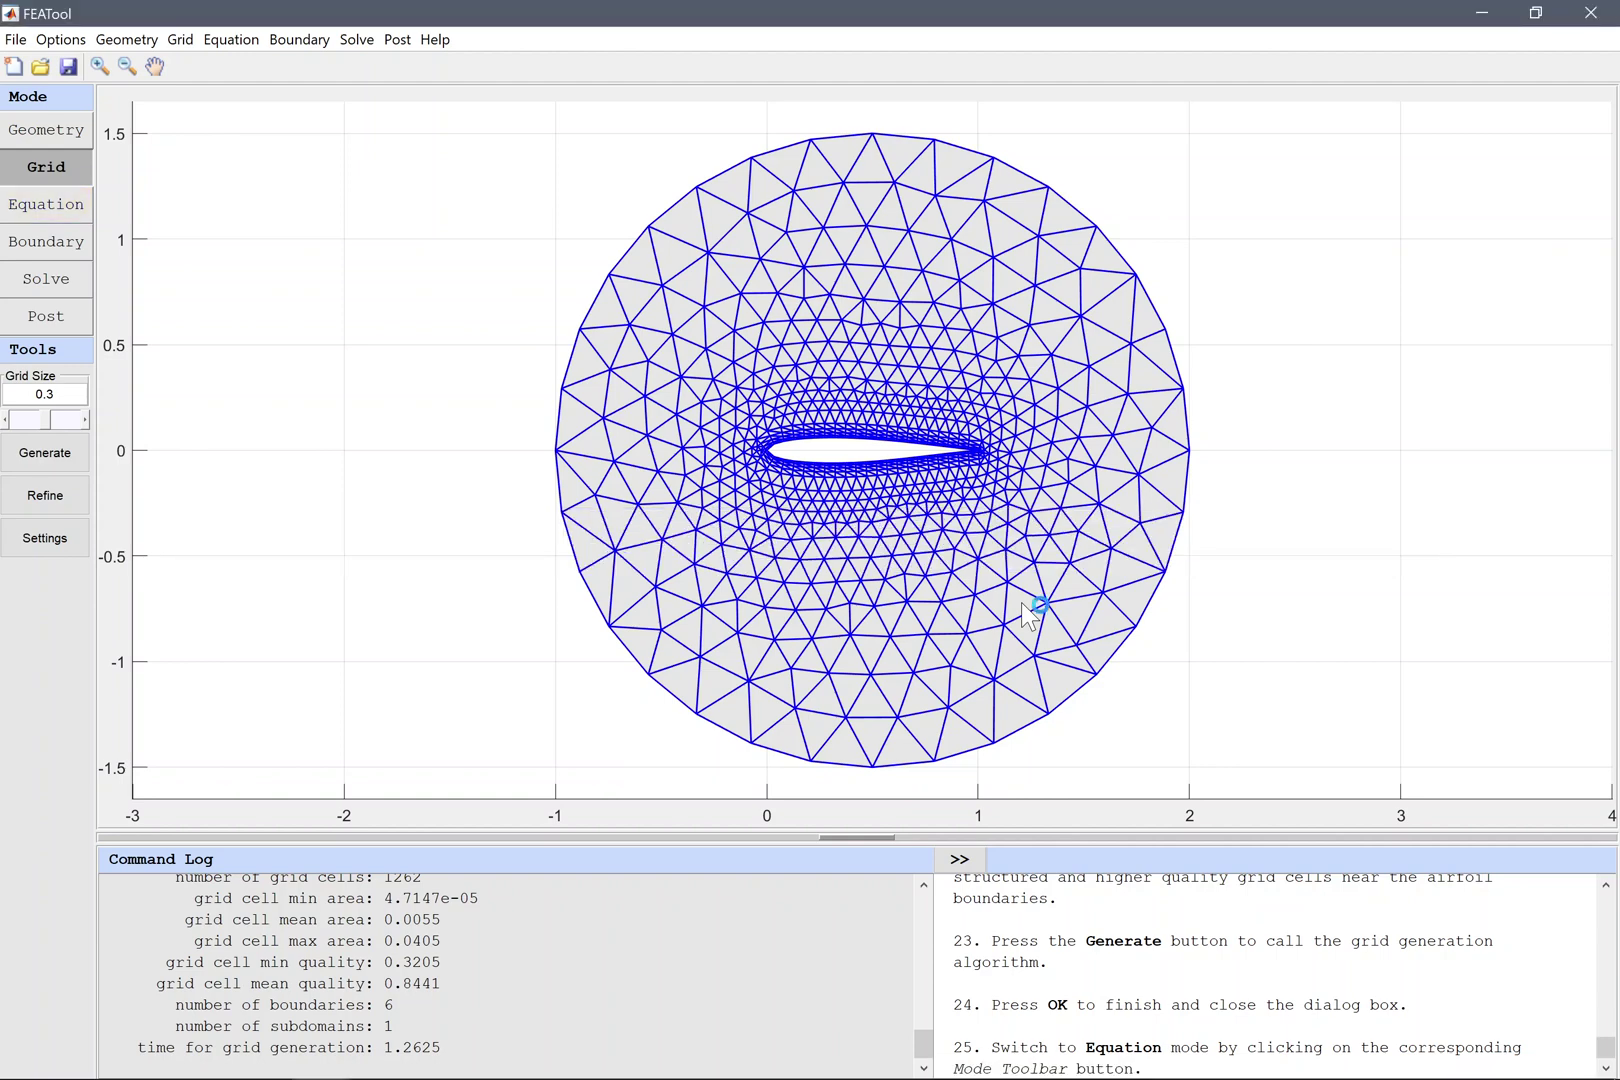
# Set the Poisson source term f to 0 and the FEM discretization to (P2/Q2) second order conforming
pyautogui.click(49, 210)
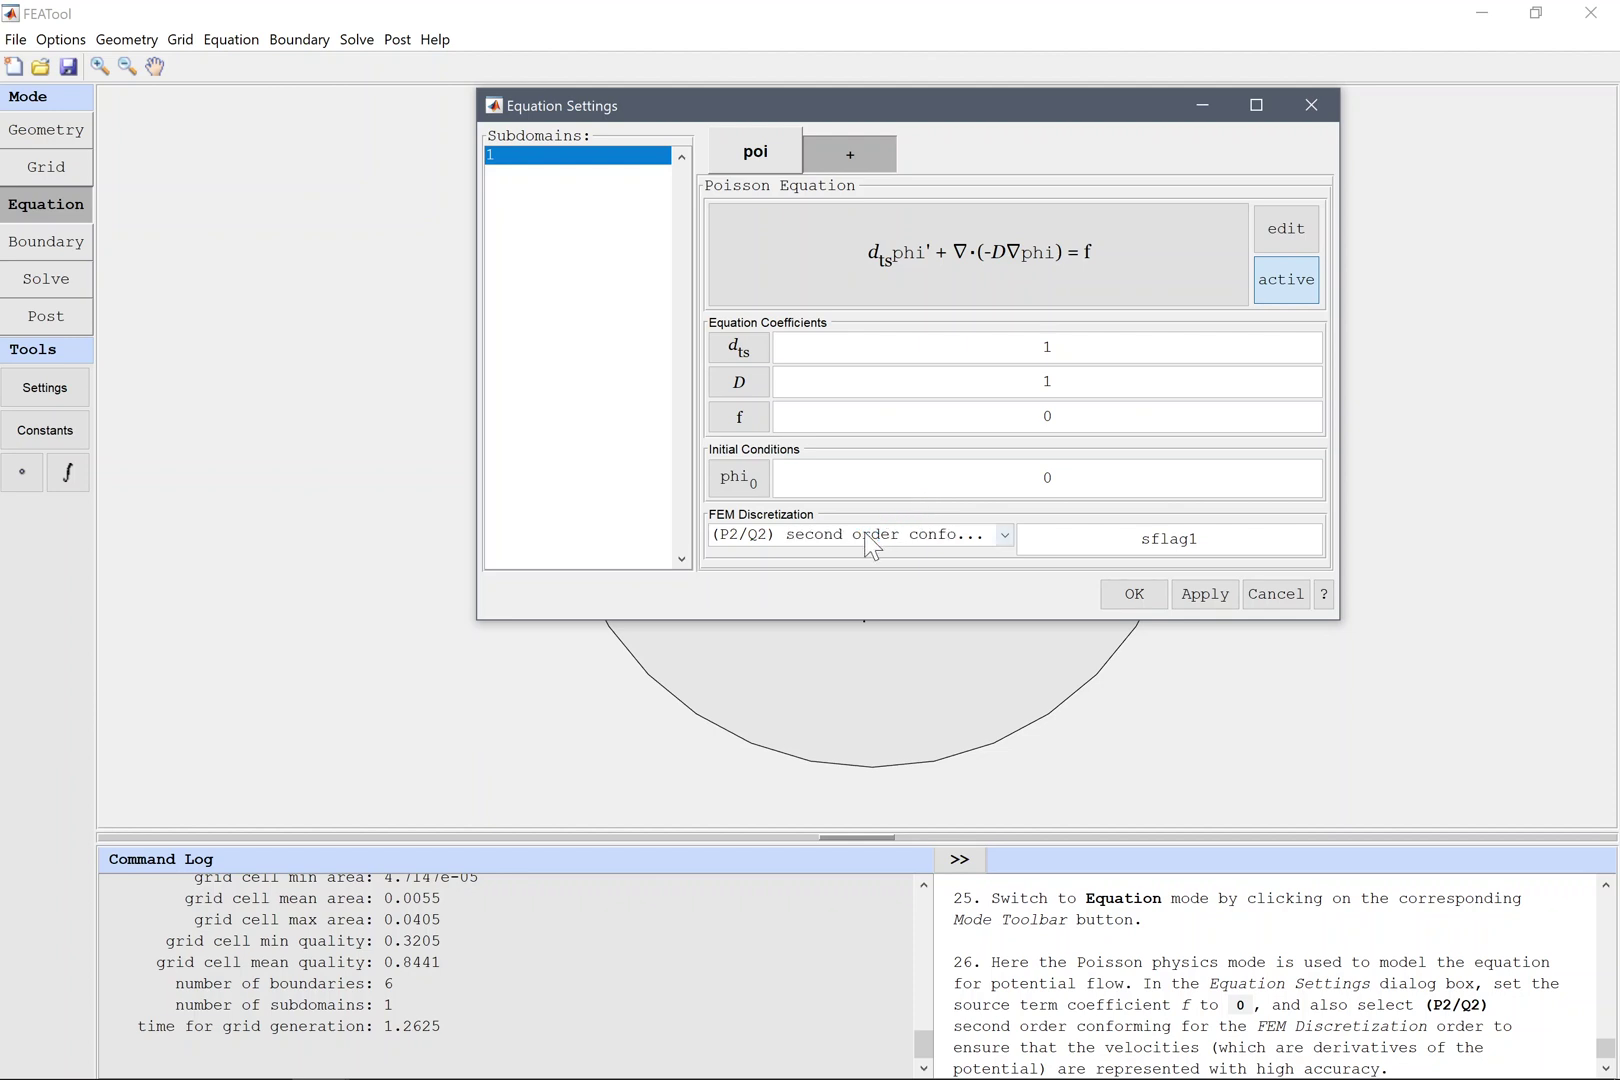
pyautogui.click(1134, 594)
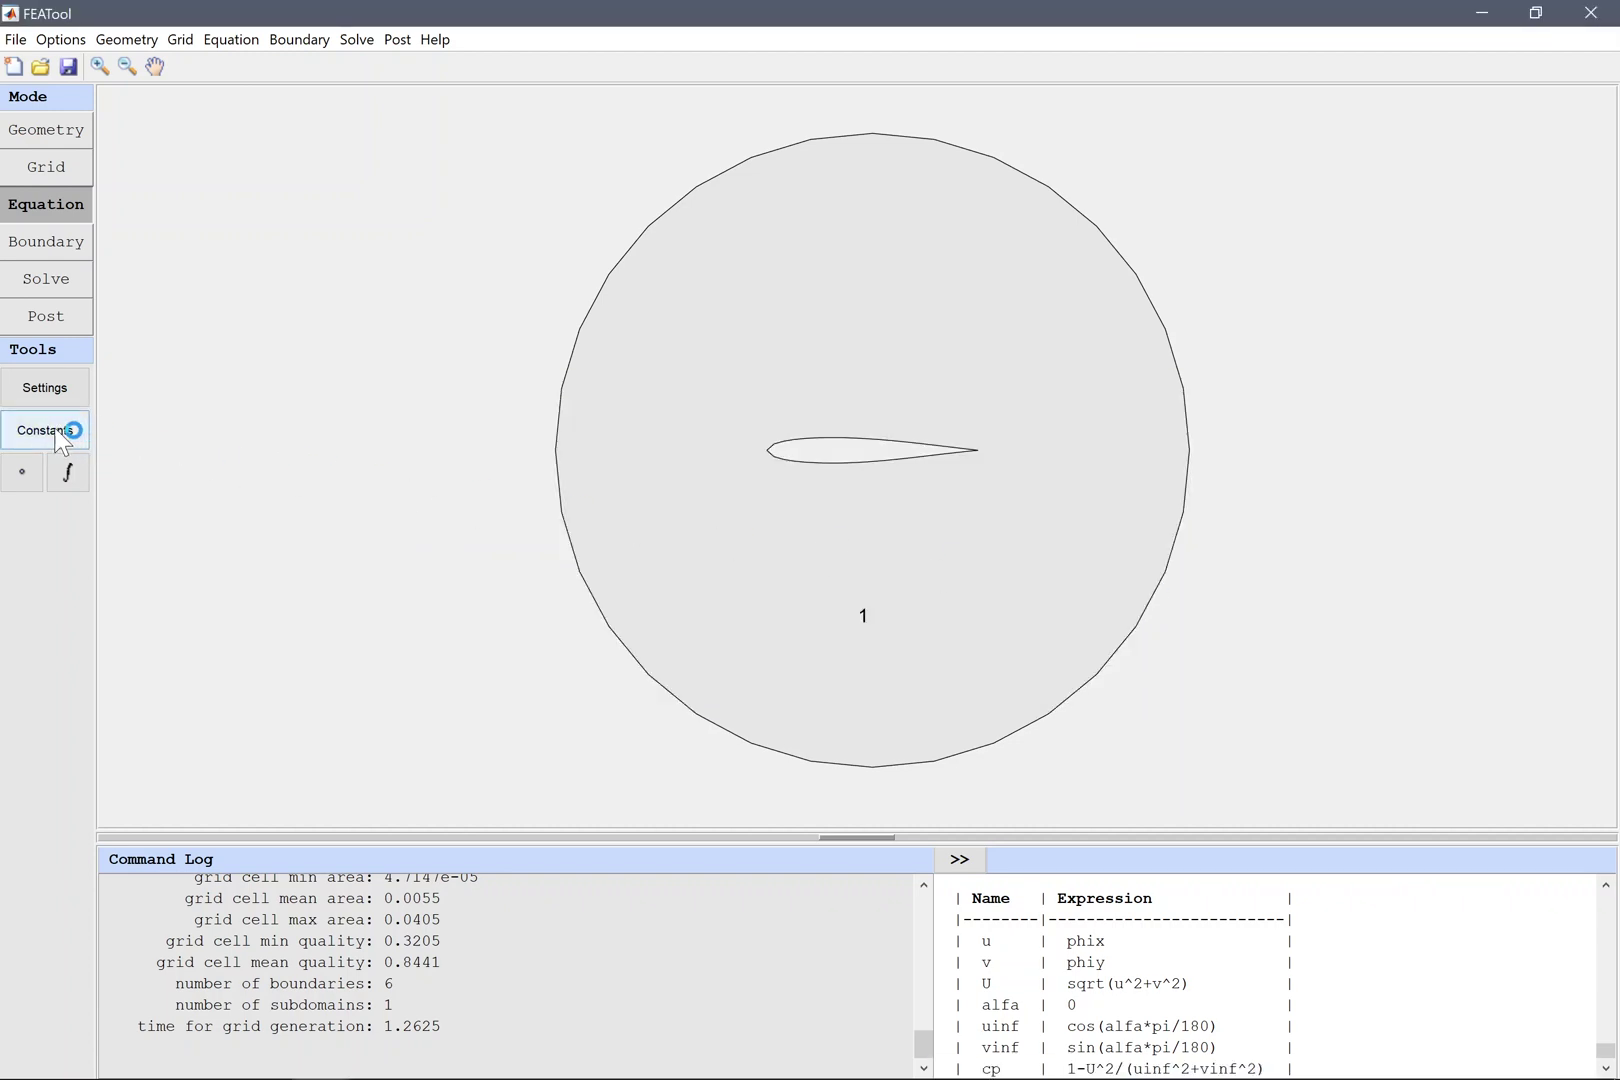
# Define the model expressions u=phix, v=phiy, U=sqrt(u^2+v^2), alfa=0, uinf=cos(alfa*pi/180), vinf=sin(alfa*pi/180) and cp=1-U^2/(uinf^2+vinf^2)
pyautogui.click(54, 441)
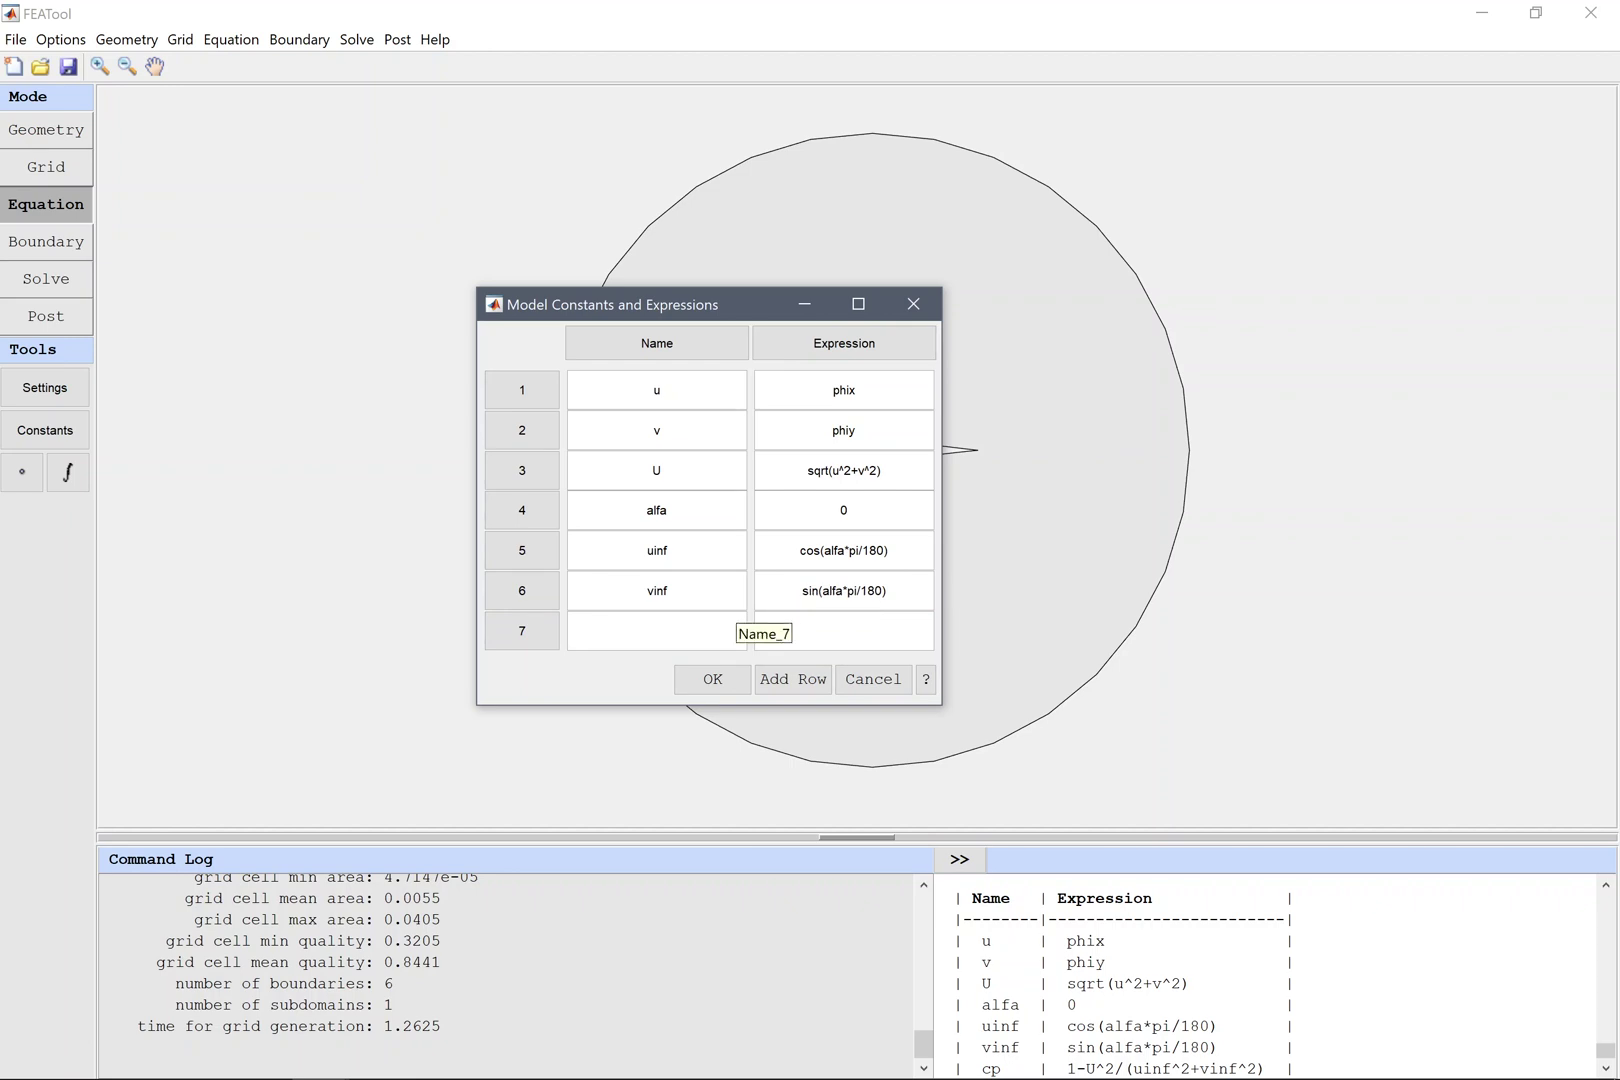
pyautogui.click(795, 632)
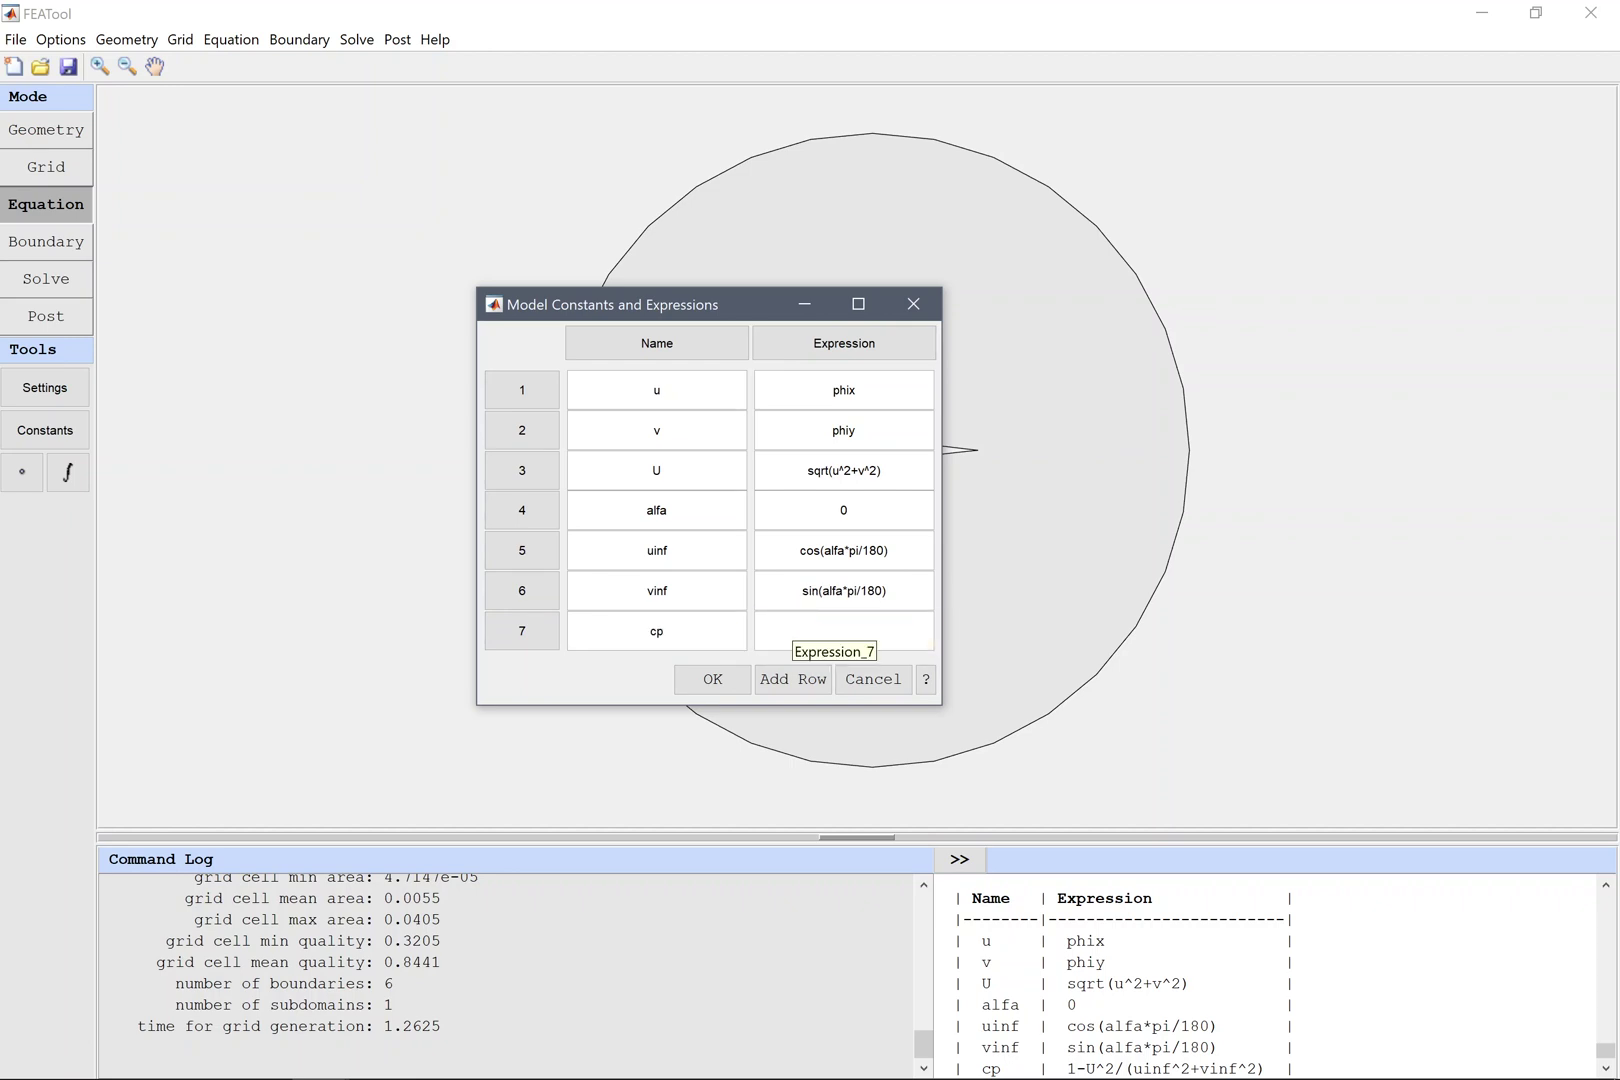
pyautogui.write('1-U^2/(uinf^2+vinf^2)')
pyautogui.press('Return')
pyautogui.click(721, 718)
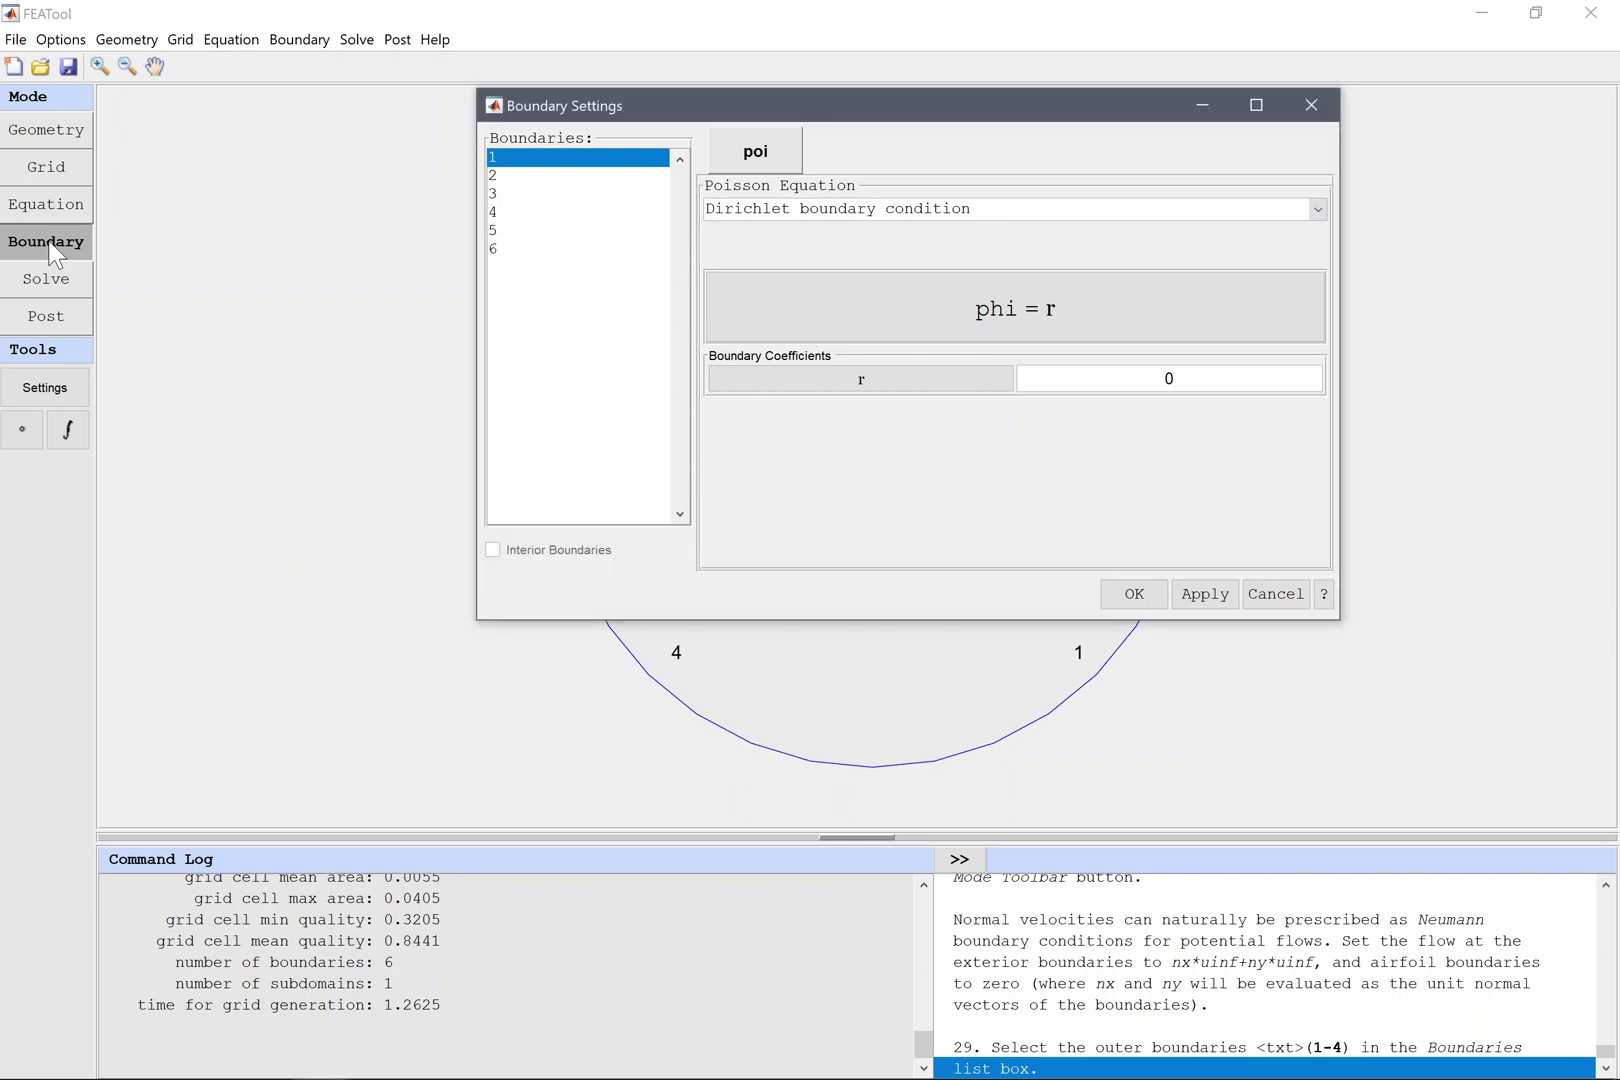
# Assign Neumann boundary conditions, with free-stream normal flow on outer boundaries 1-4 and coefficient 0 on airfoil boundaries 5 and 6
pyautogui.keyDown('shift'); pyautogui.click(592, 213); pyautogui.keyUp('shift')
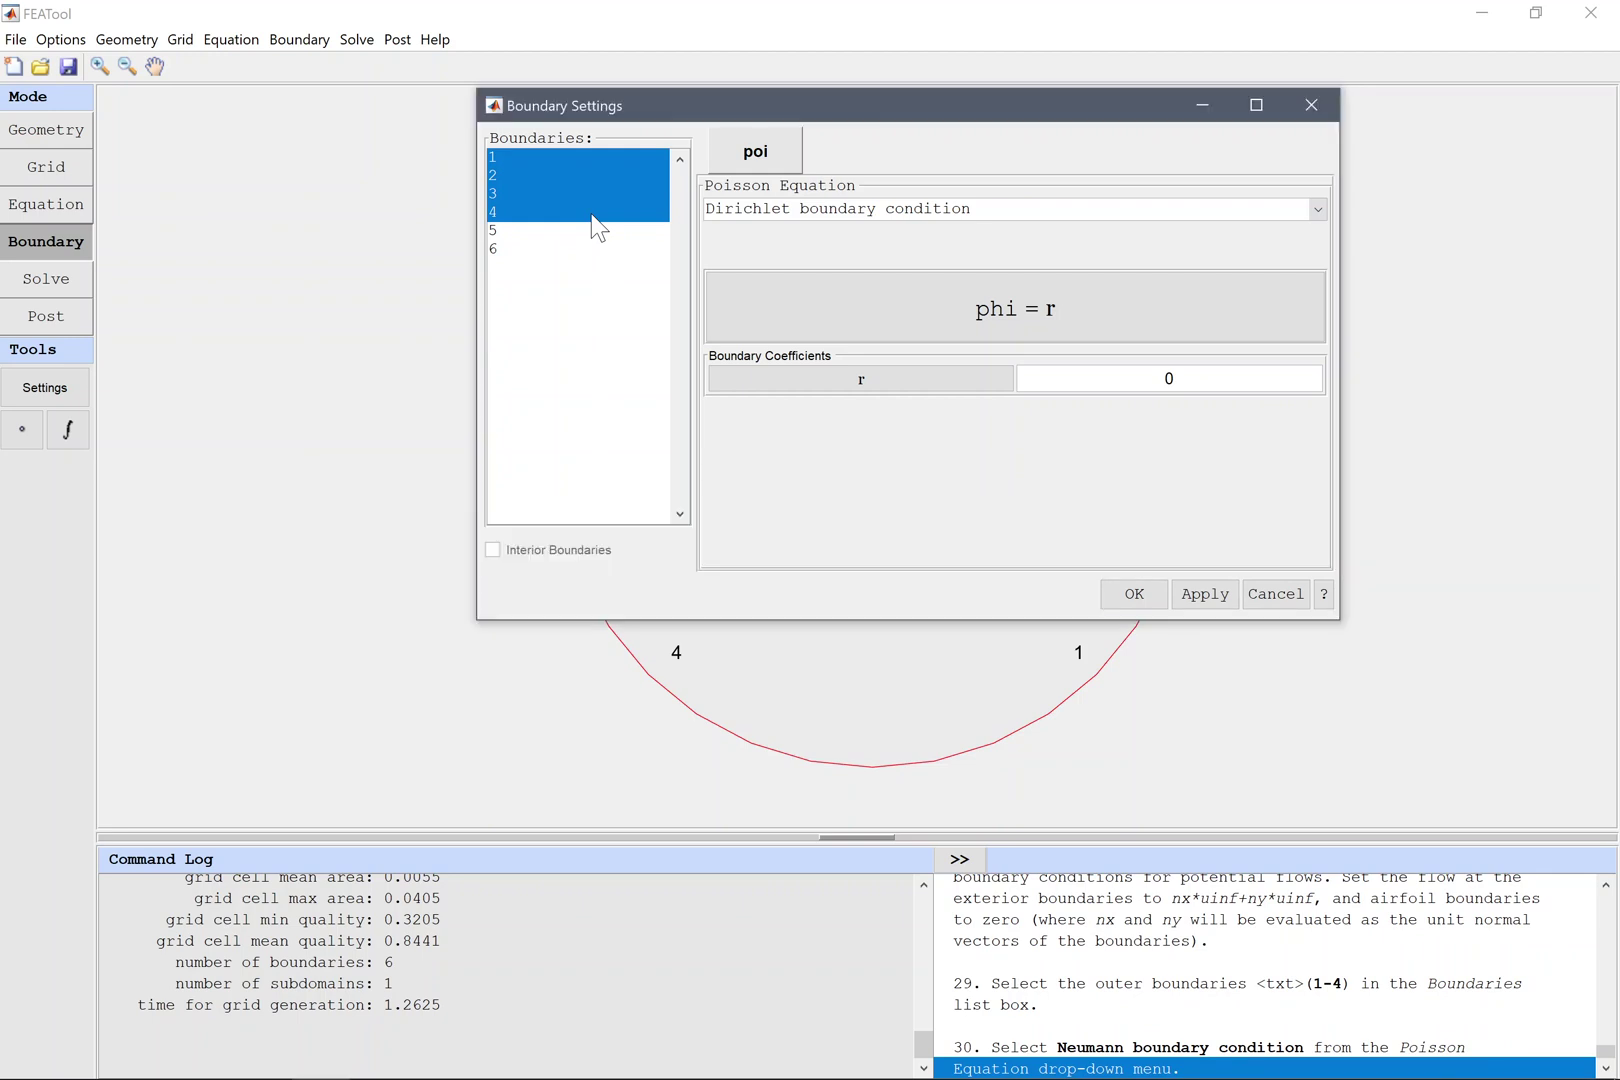
pyautogui.click(889, 208)
pyautogui.click(1020, 208)
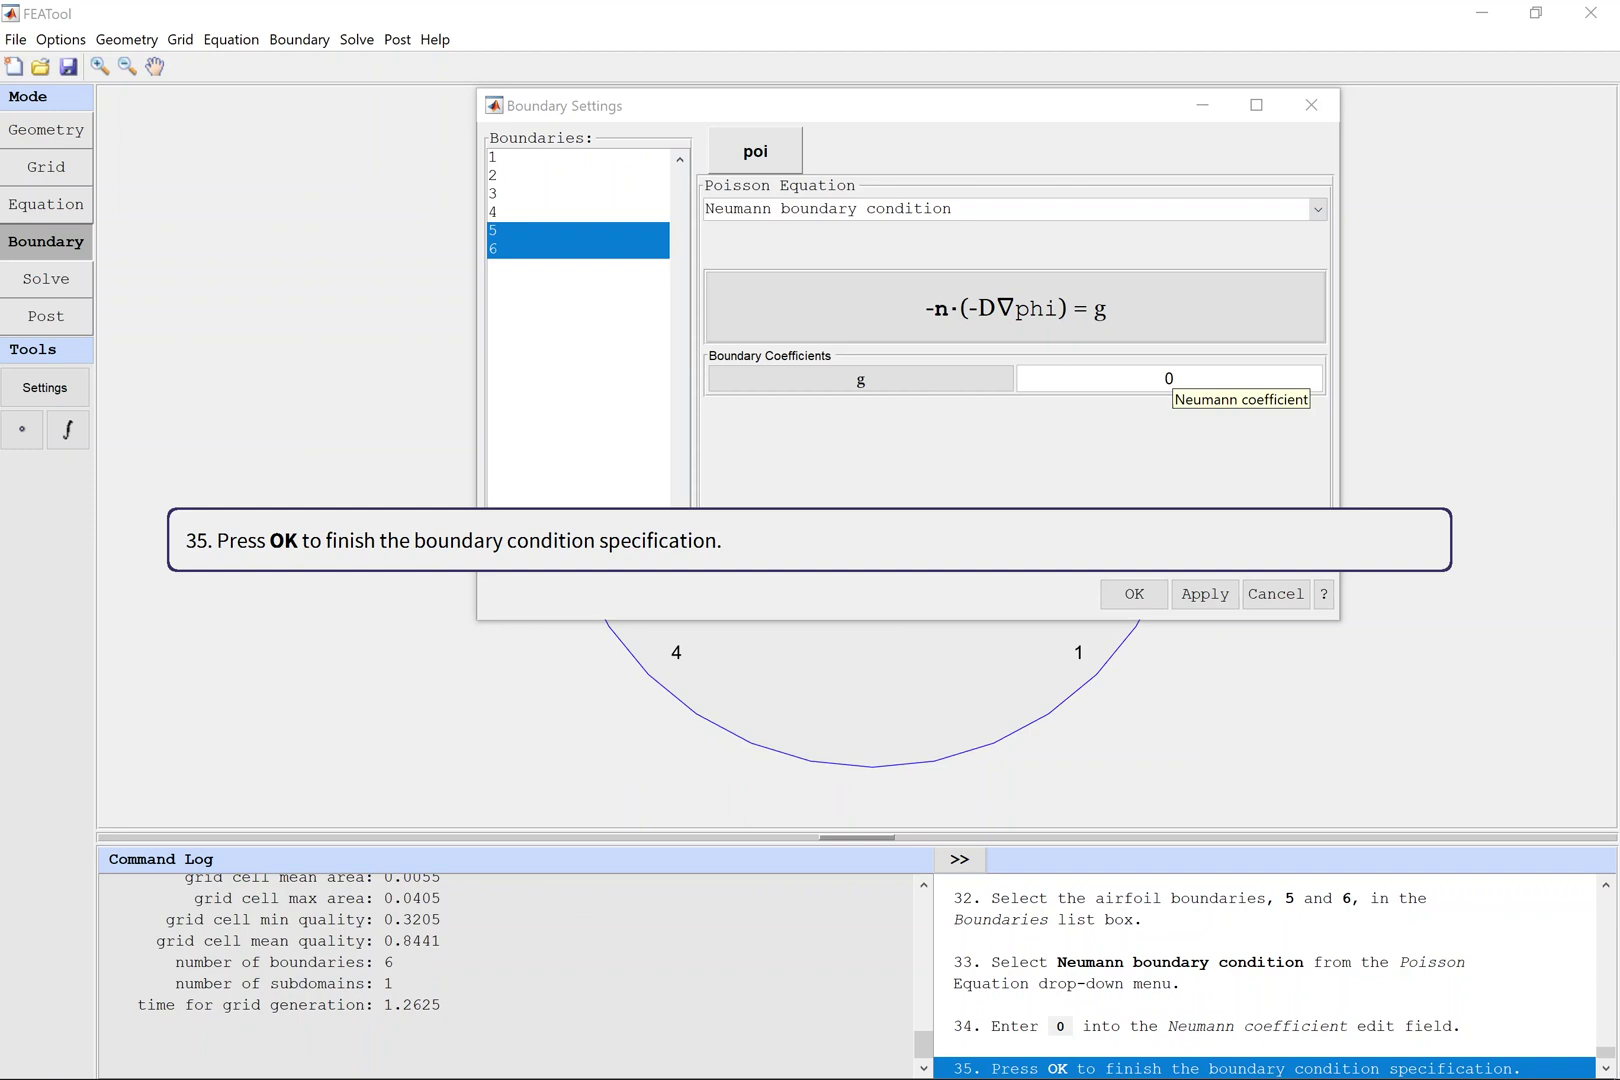
pyautogui.click(1136, 594)
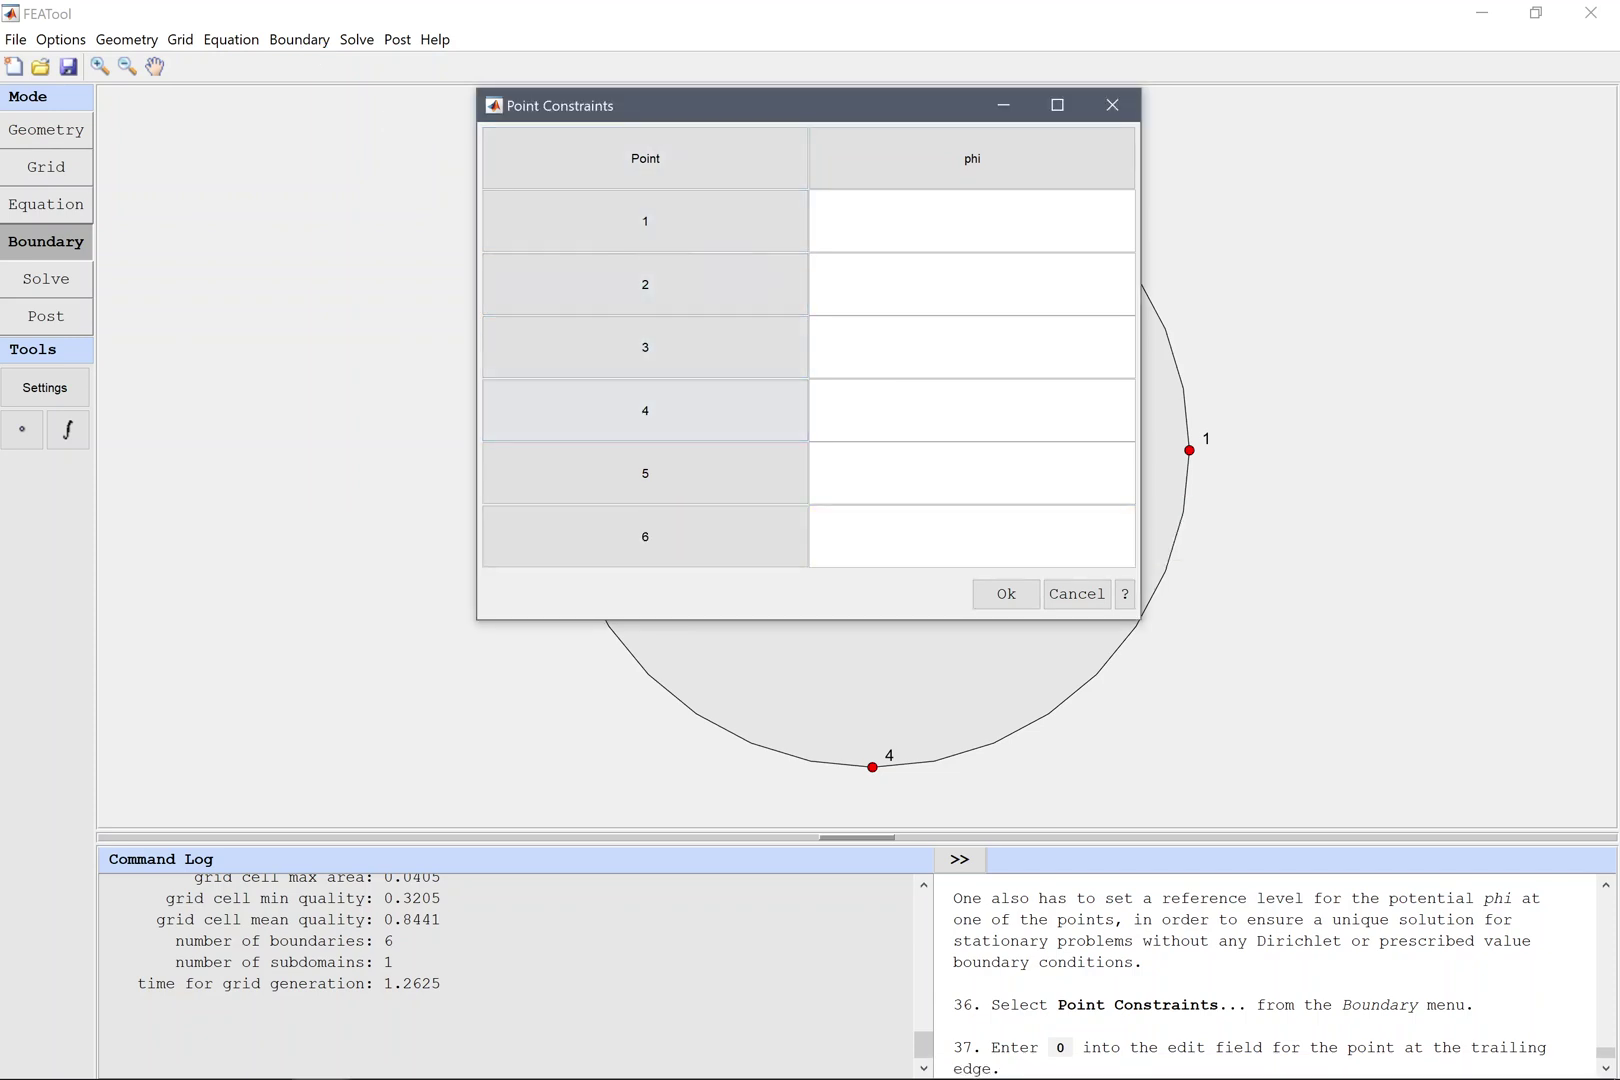
# Constrain phi to 0 at point 6 on the airfoil's trailing edge and solve the model
pyautogui.write('0')
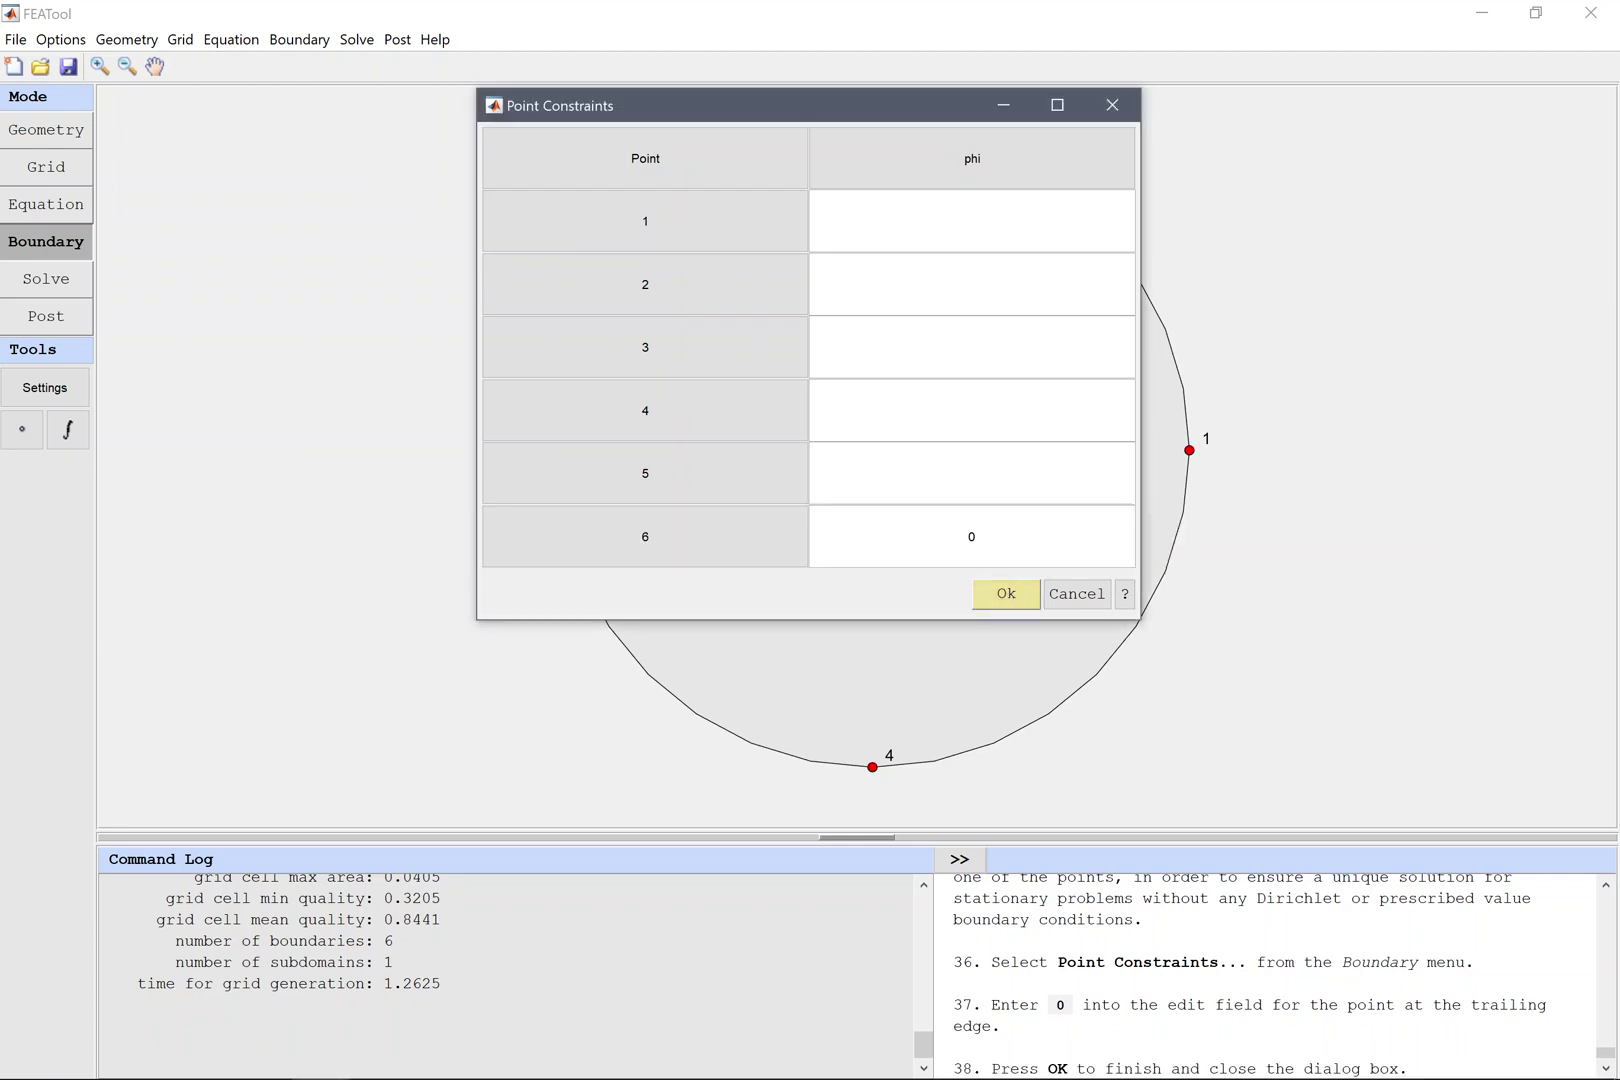
pyautogui.click(1007, 593)
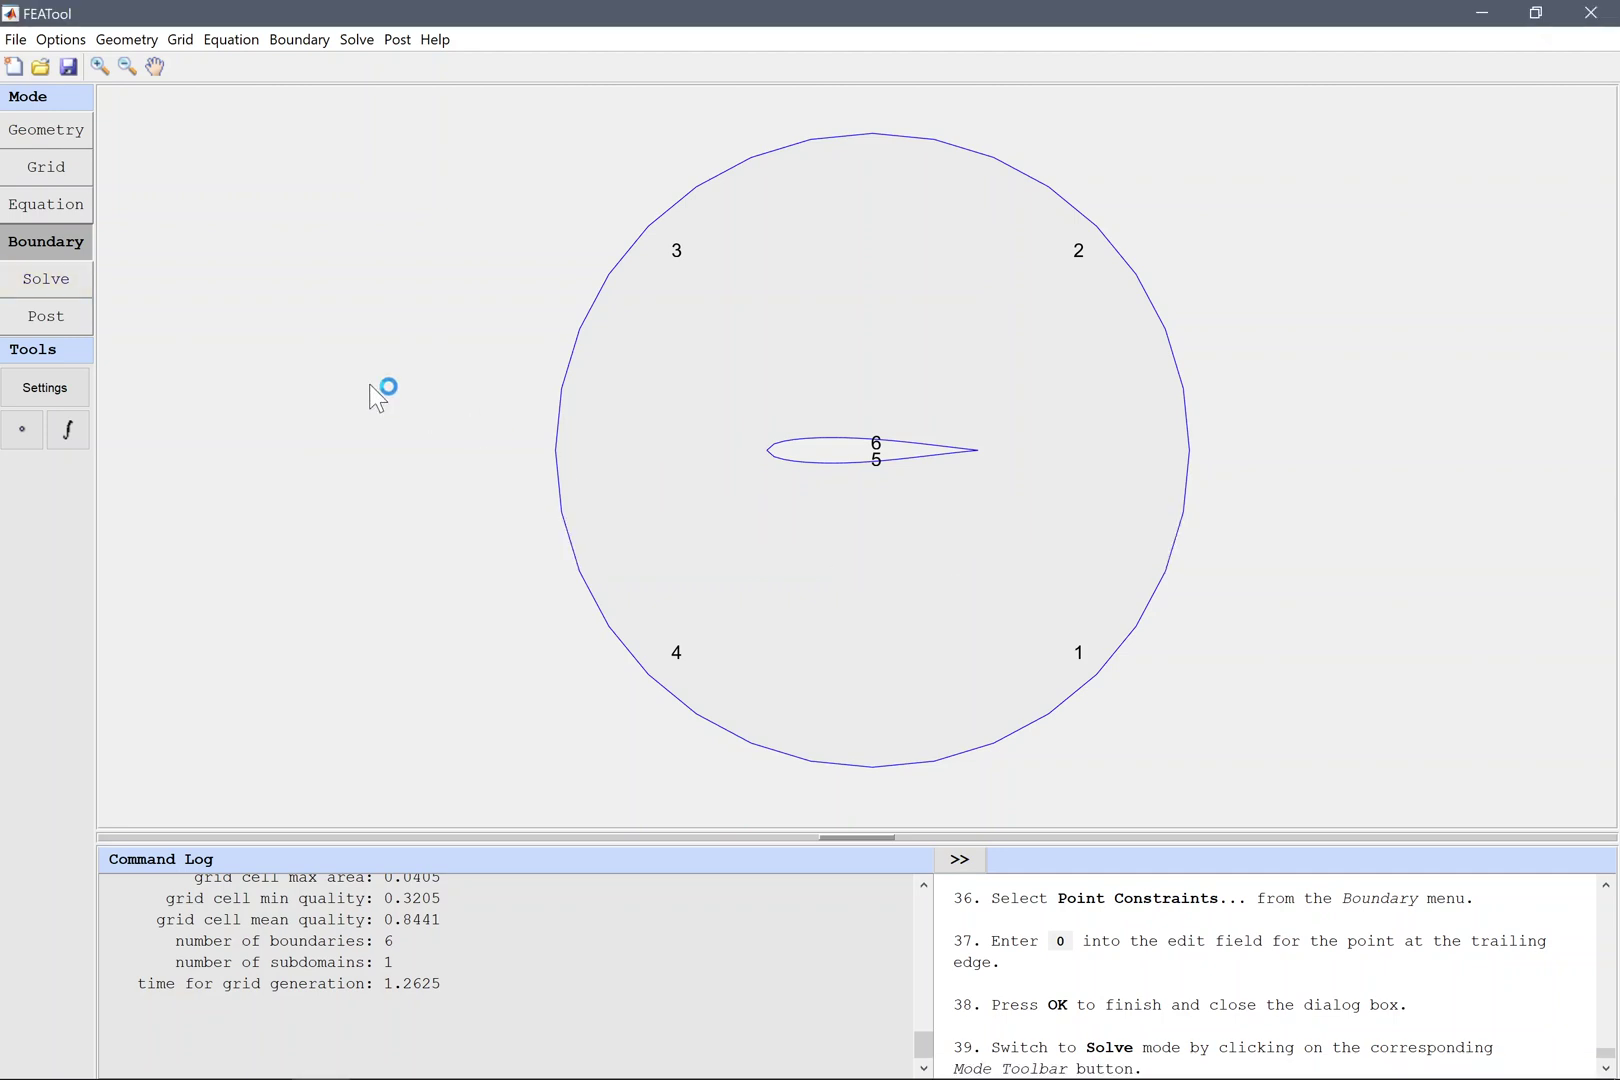
pyautogui.click(50, 278)
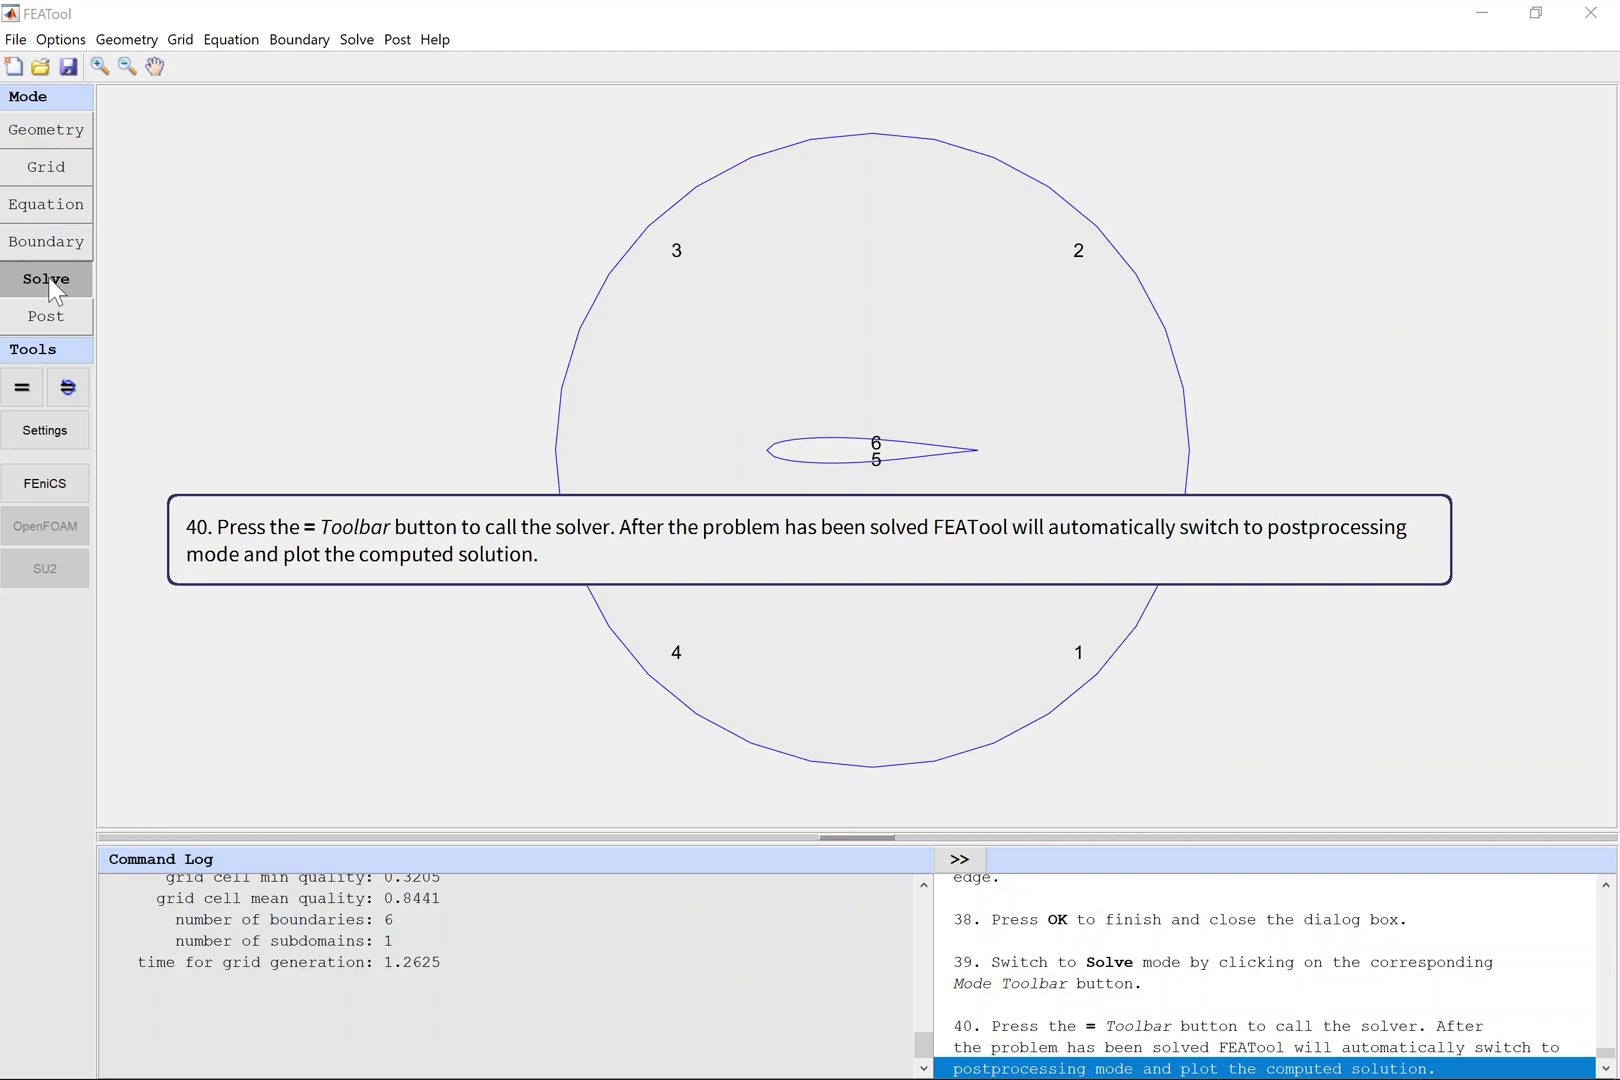
pyautogui.click(25, 389)
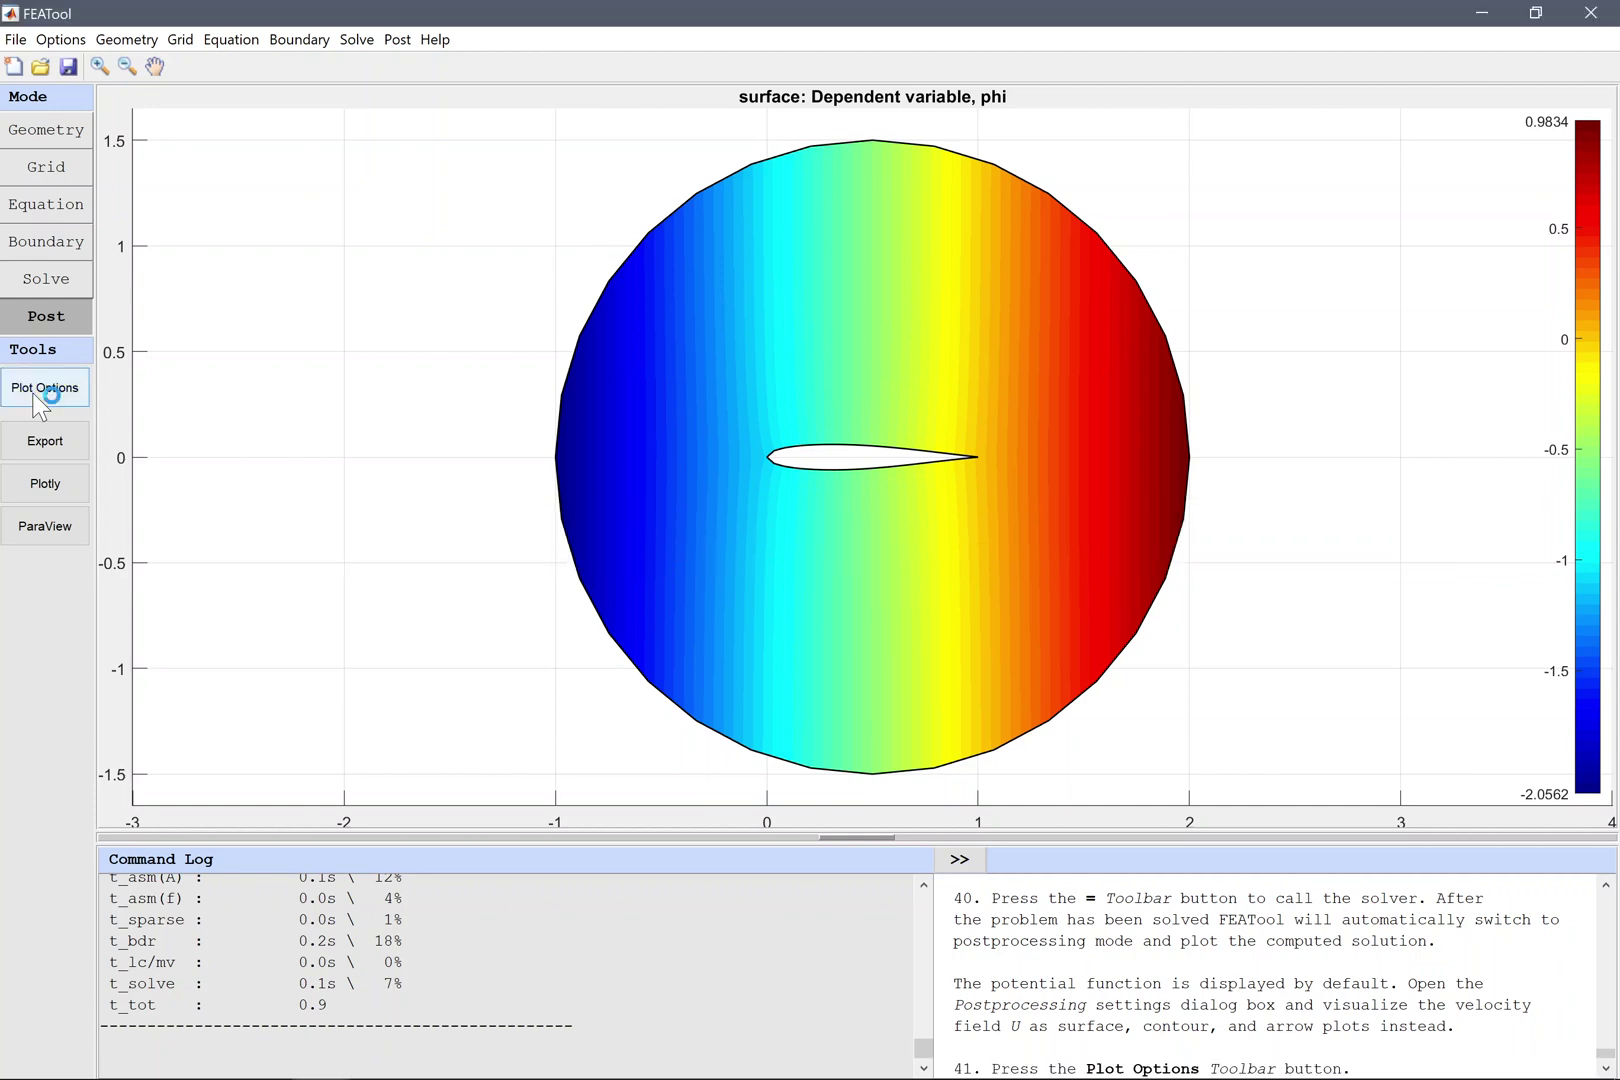
# Plot the velocity field with U as surface and contour expressions and u and v as arrow components
pyautogui.click(51, 396)
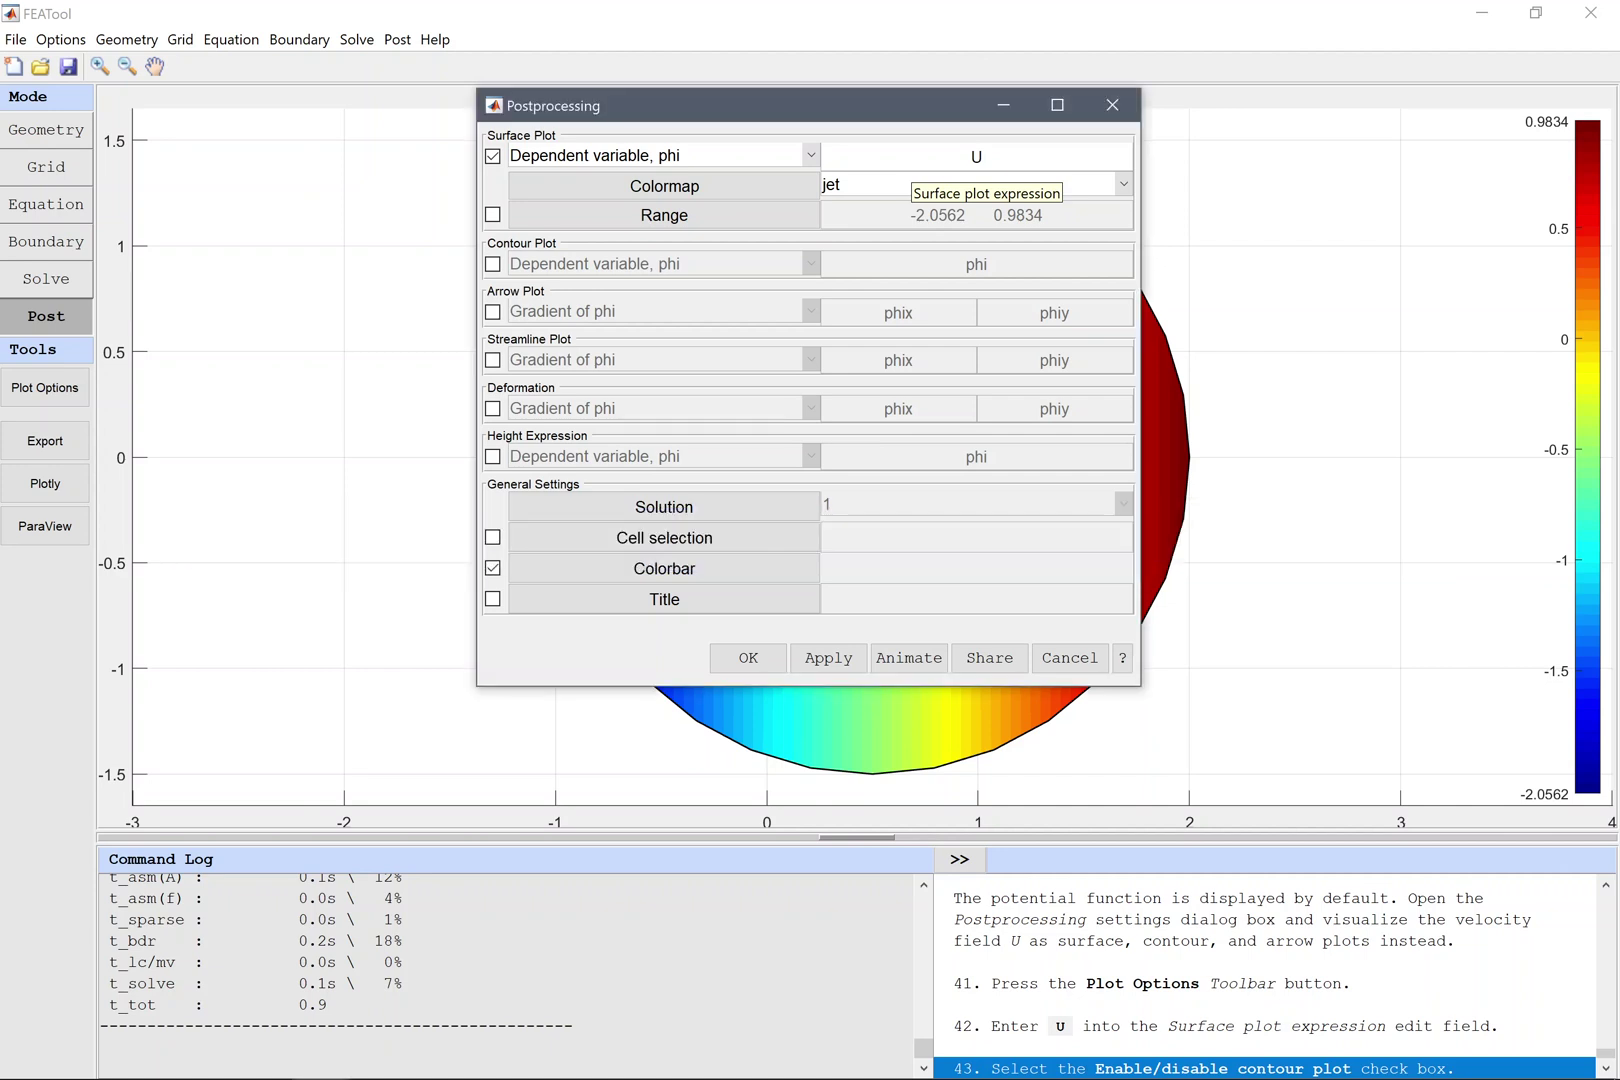
pyautogui.click(495, 264)
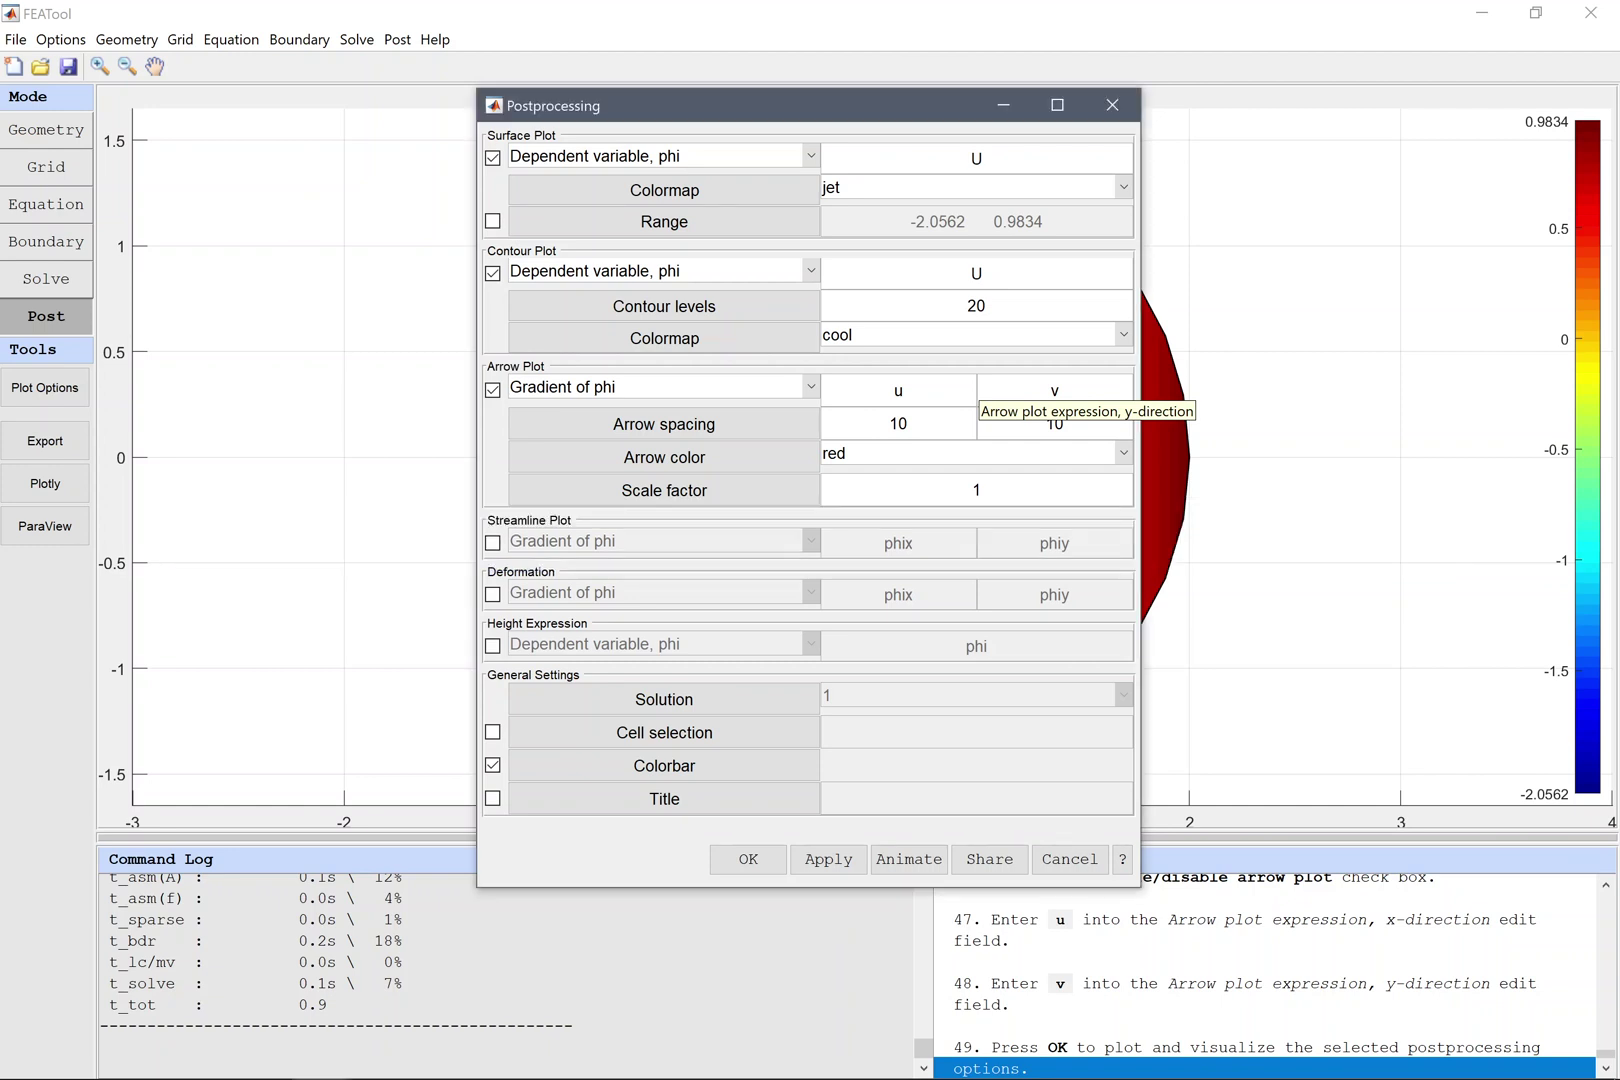
pyautogui.click(751, 860)
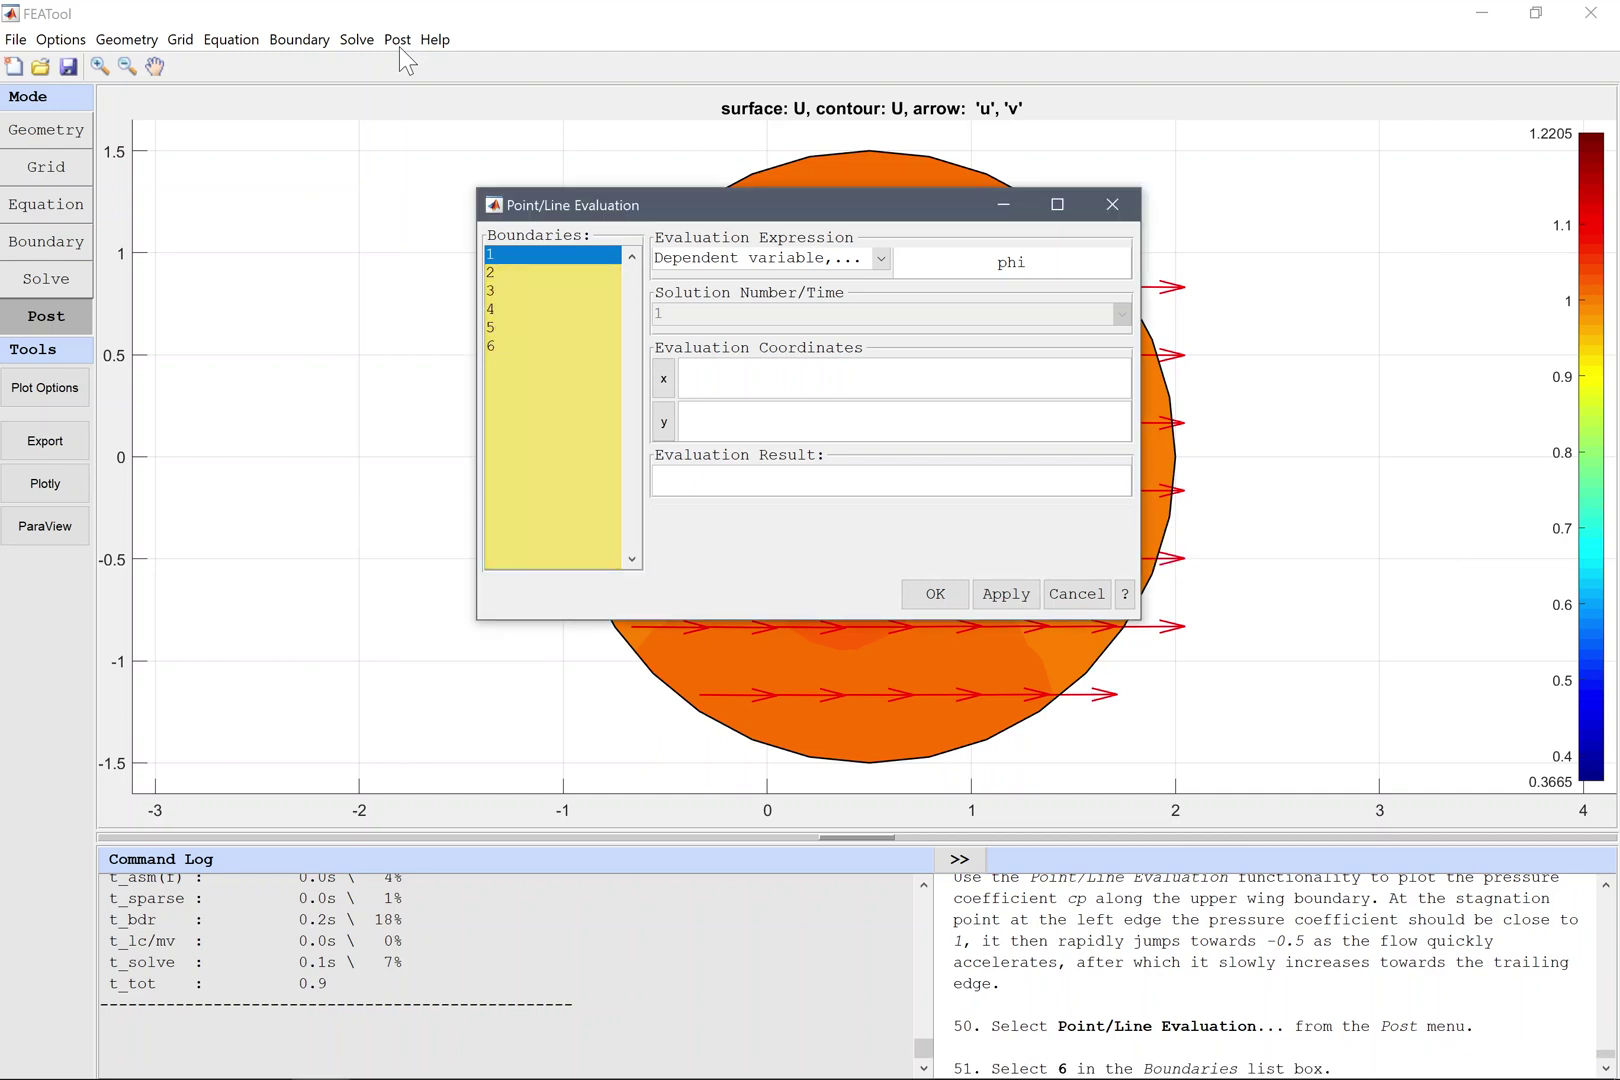
# Plot the pressure coefficient cp along the upper airfoil boundary 6 with a line evaluation
pyautogui.click(565, 349)
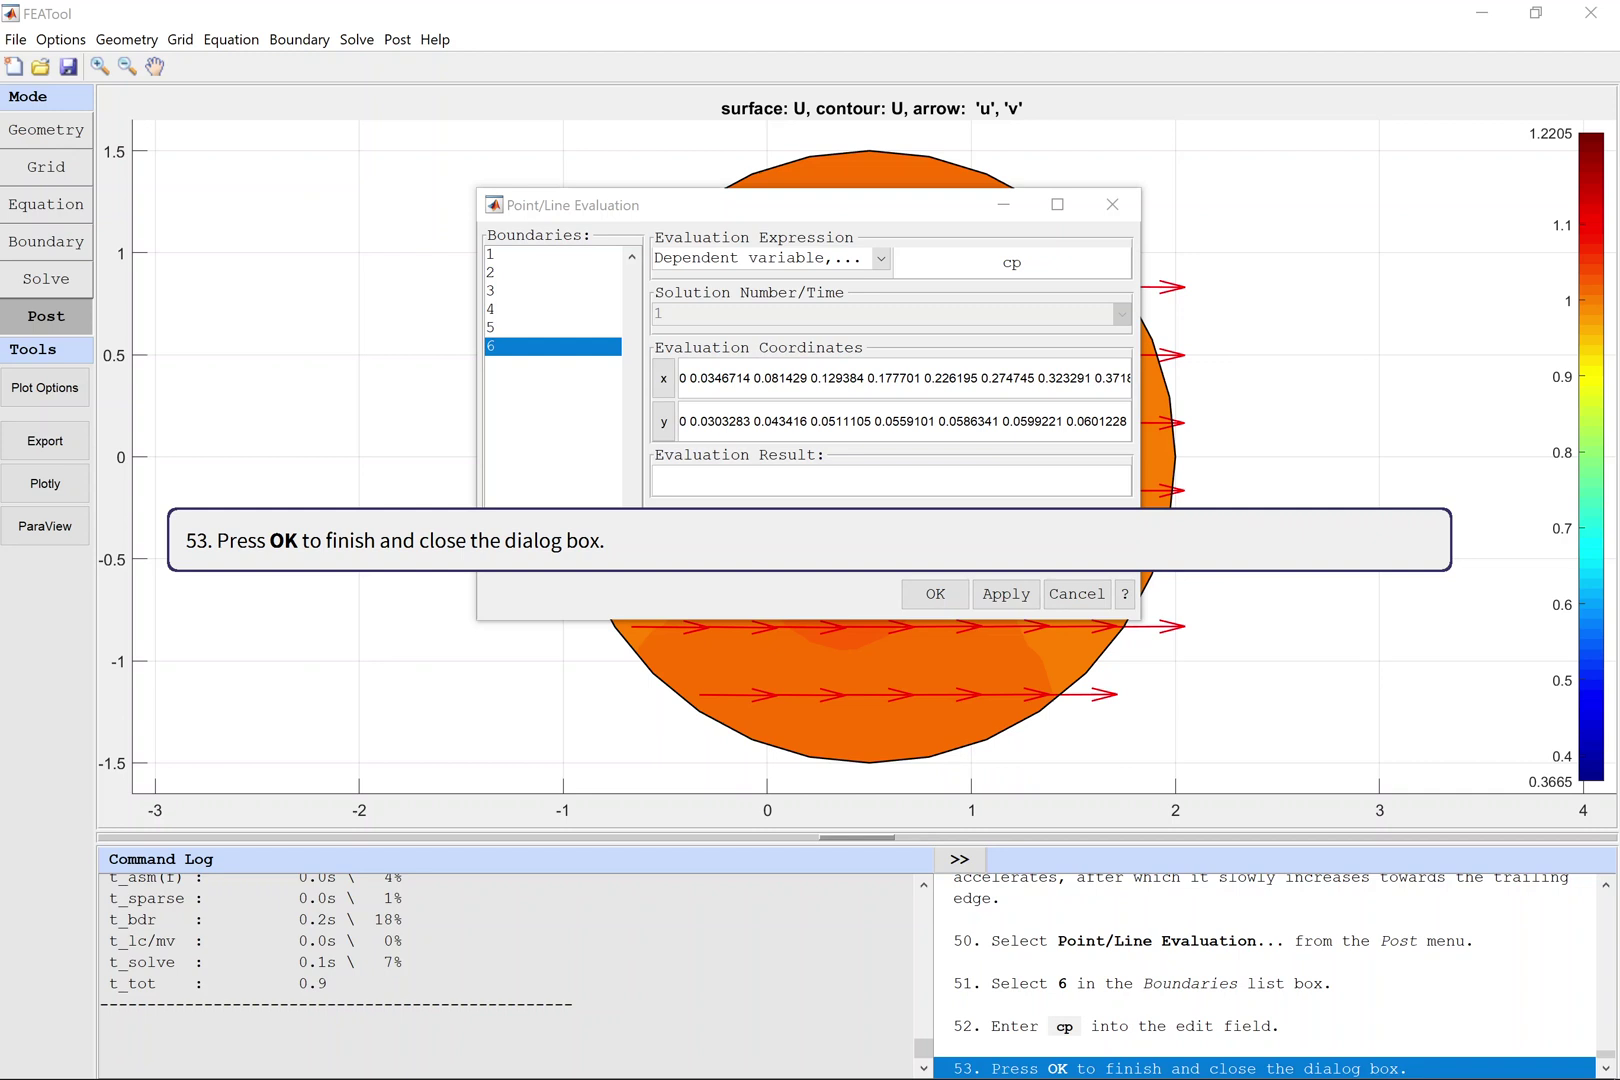
pyautogui.click(937, 593)
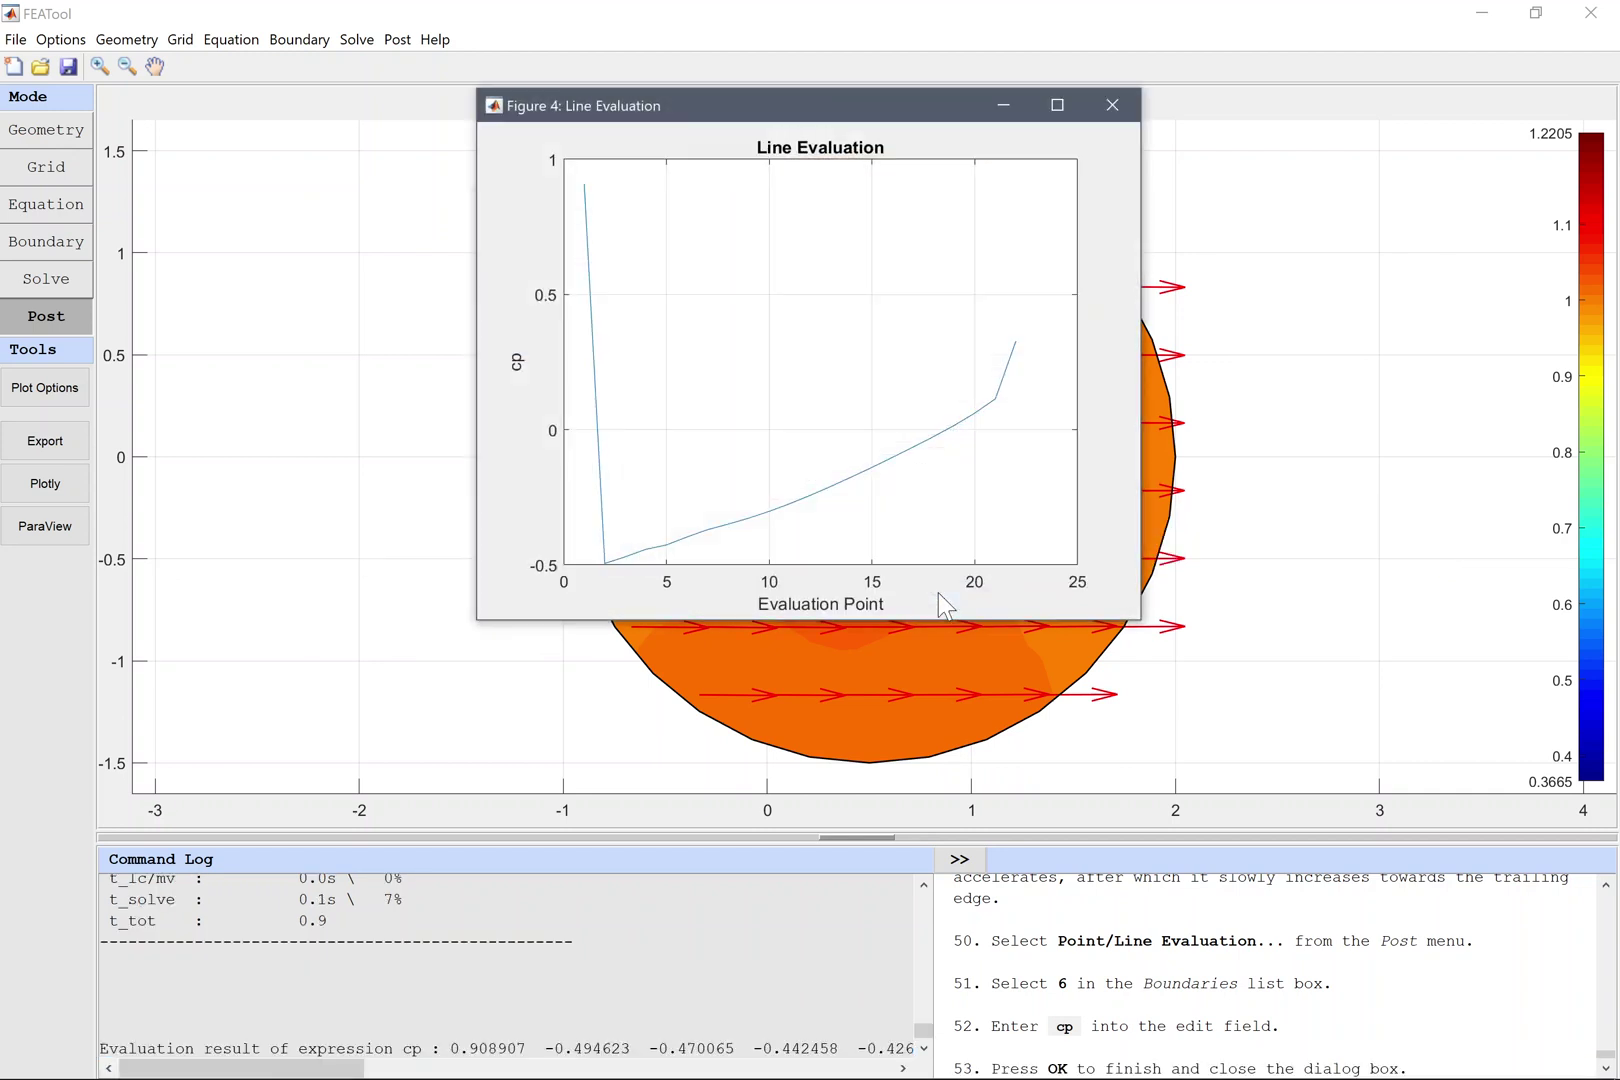
# Set the angle of attack constant alfa to 6 and solve the model again
pyautogui.click(1297, 13)
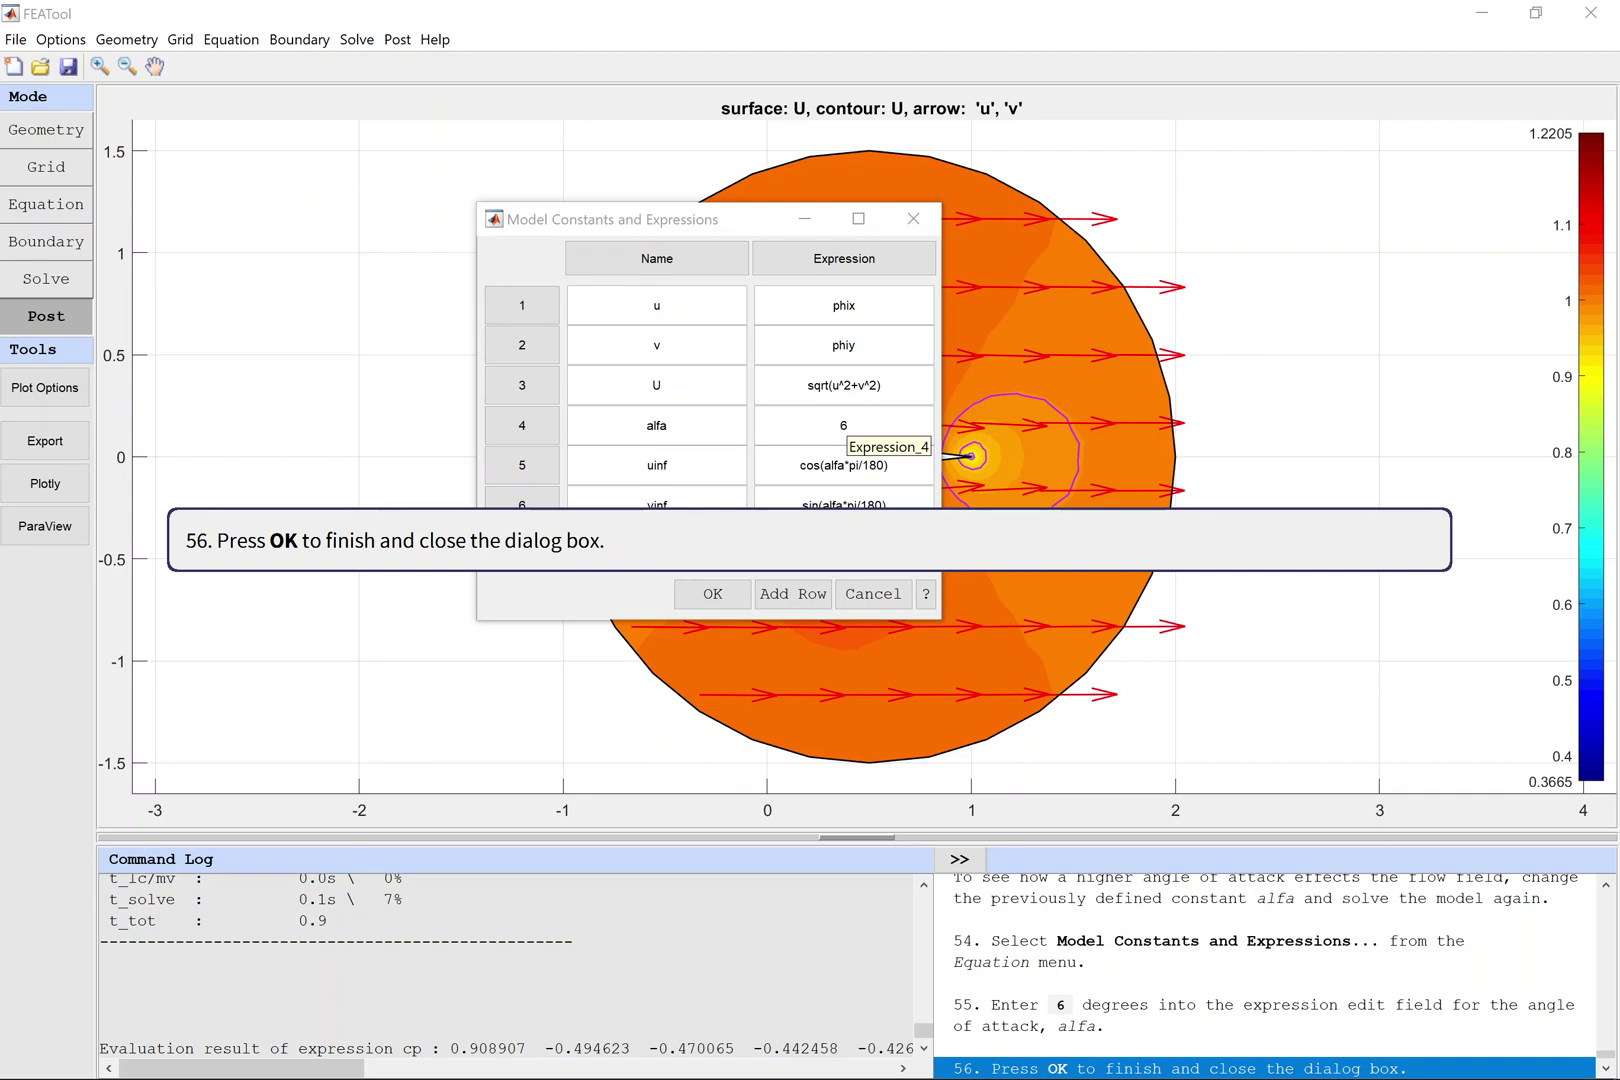
pyautogui.click(718, 594)
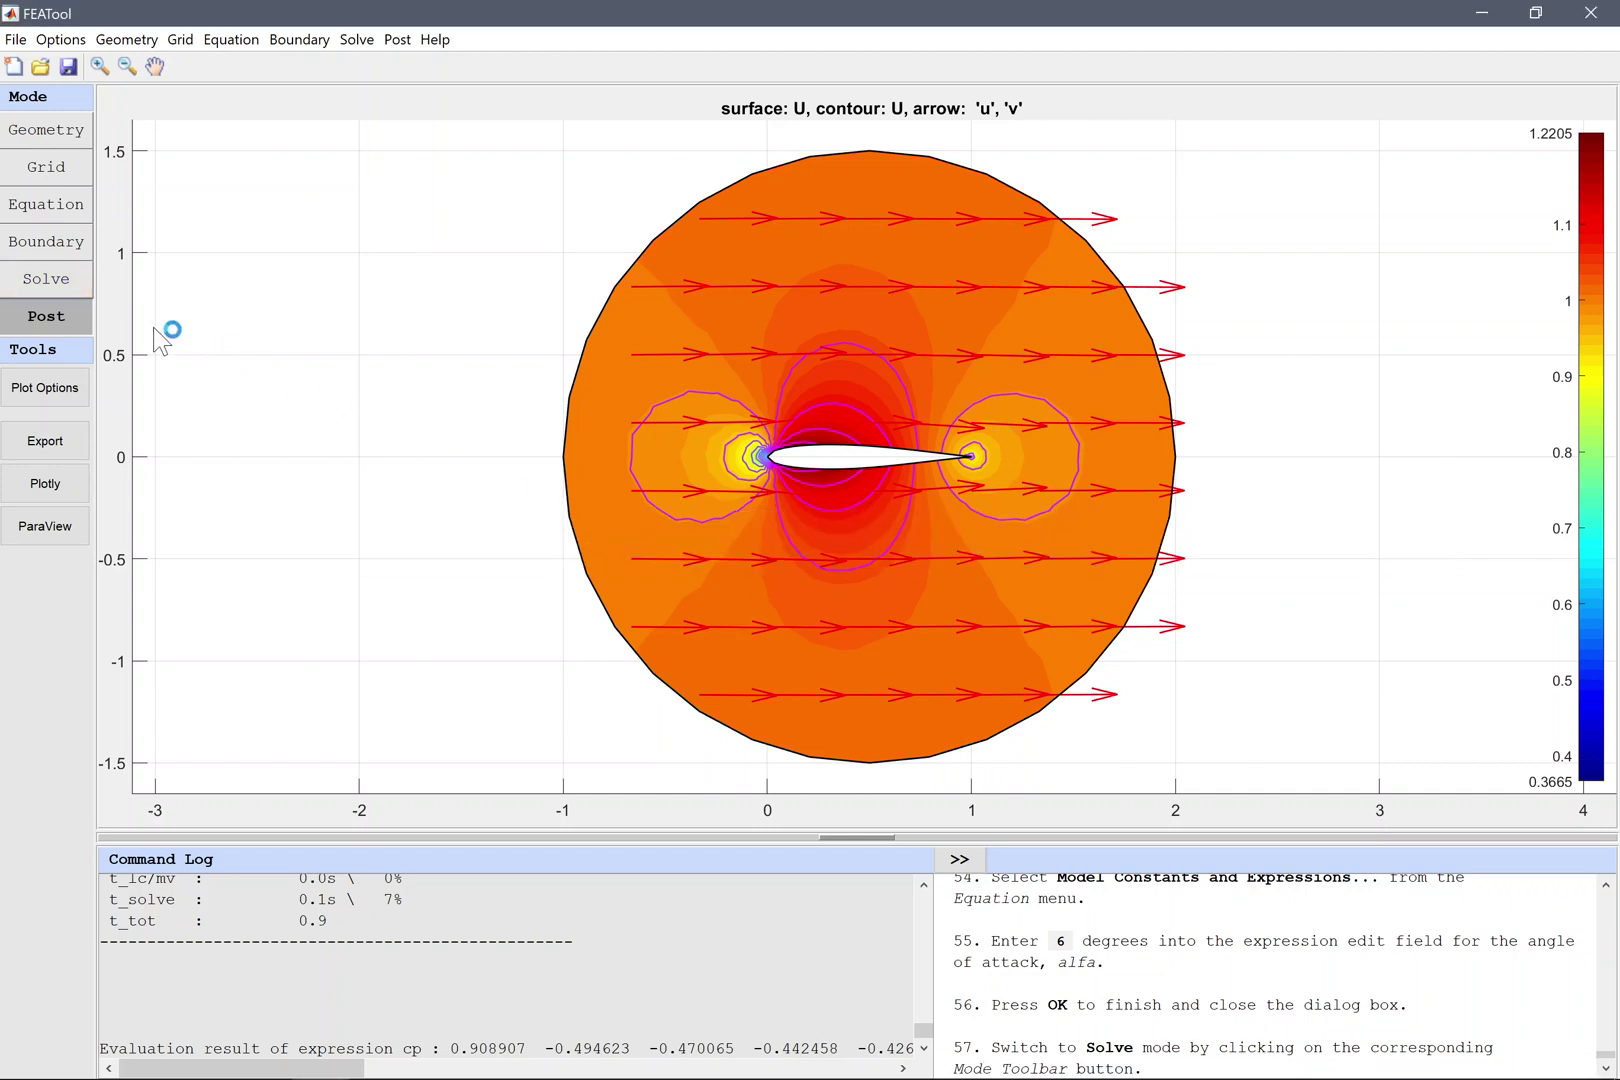
pyautogui.click(50, 280)
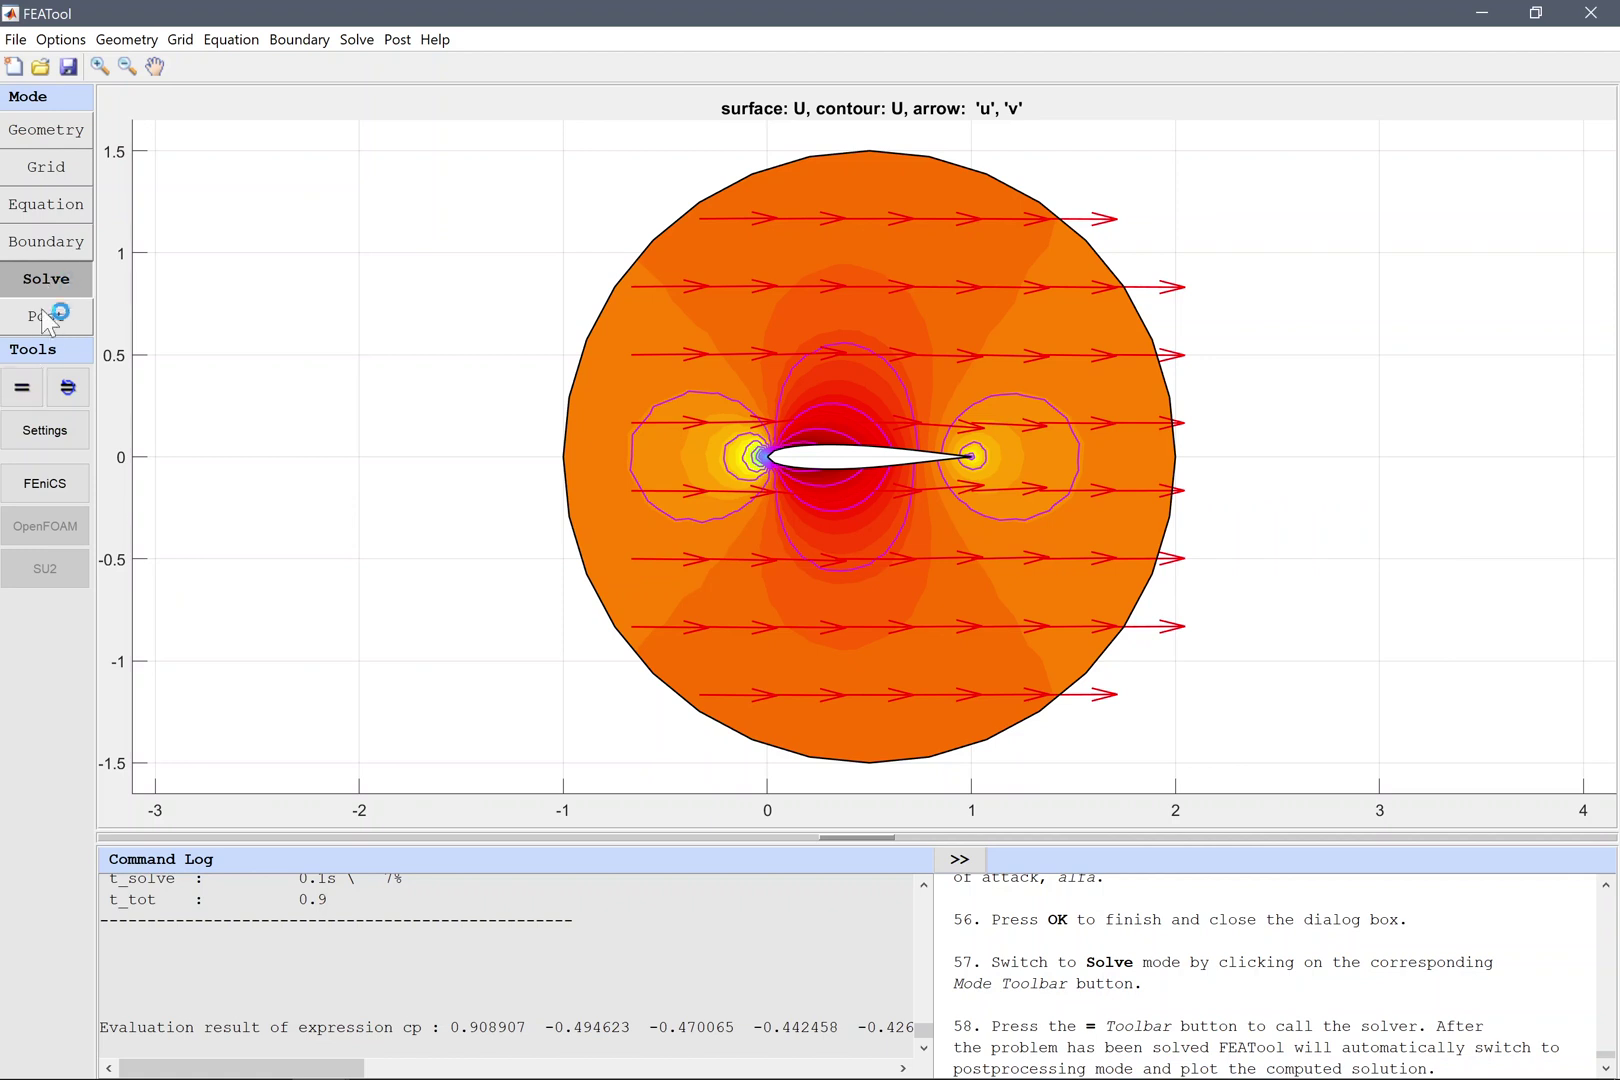
pyautogui.click(28, 393)
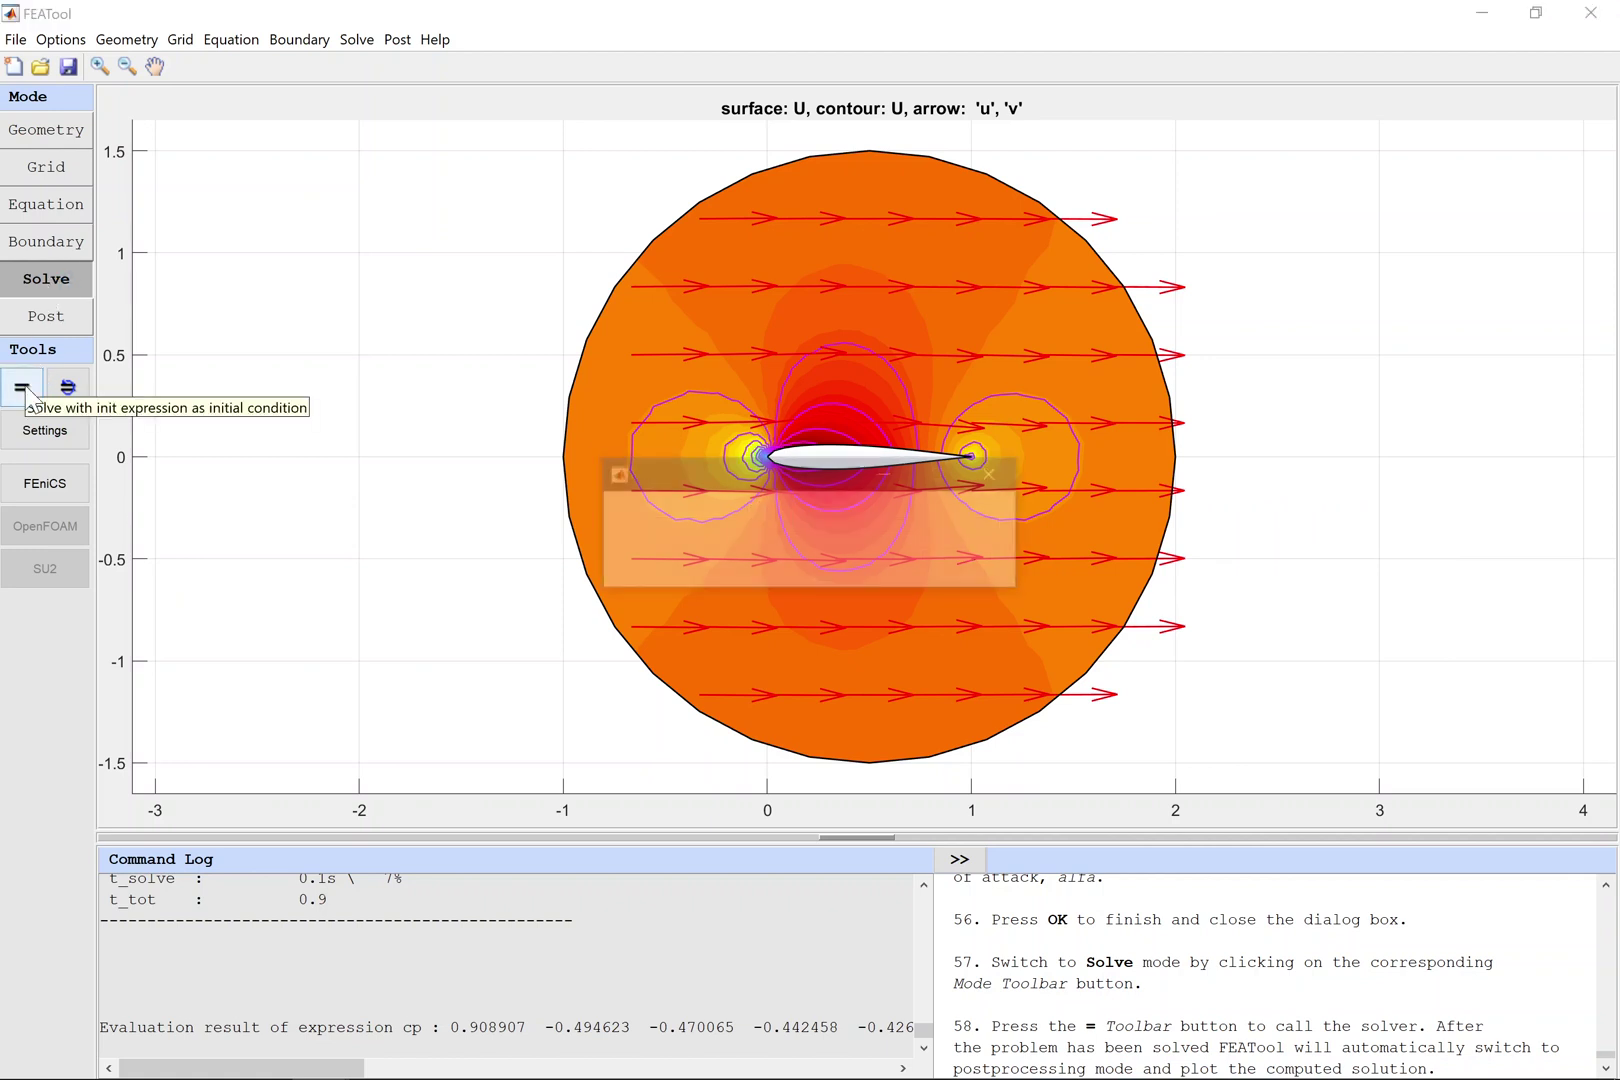